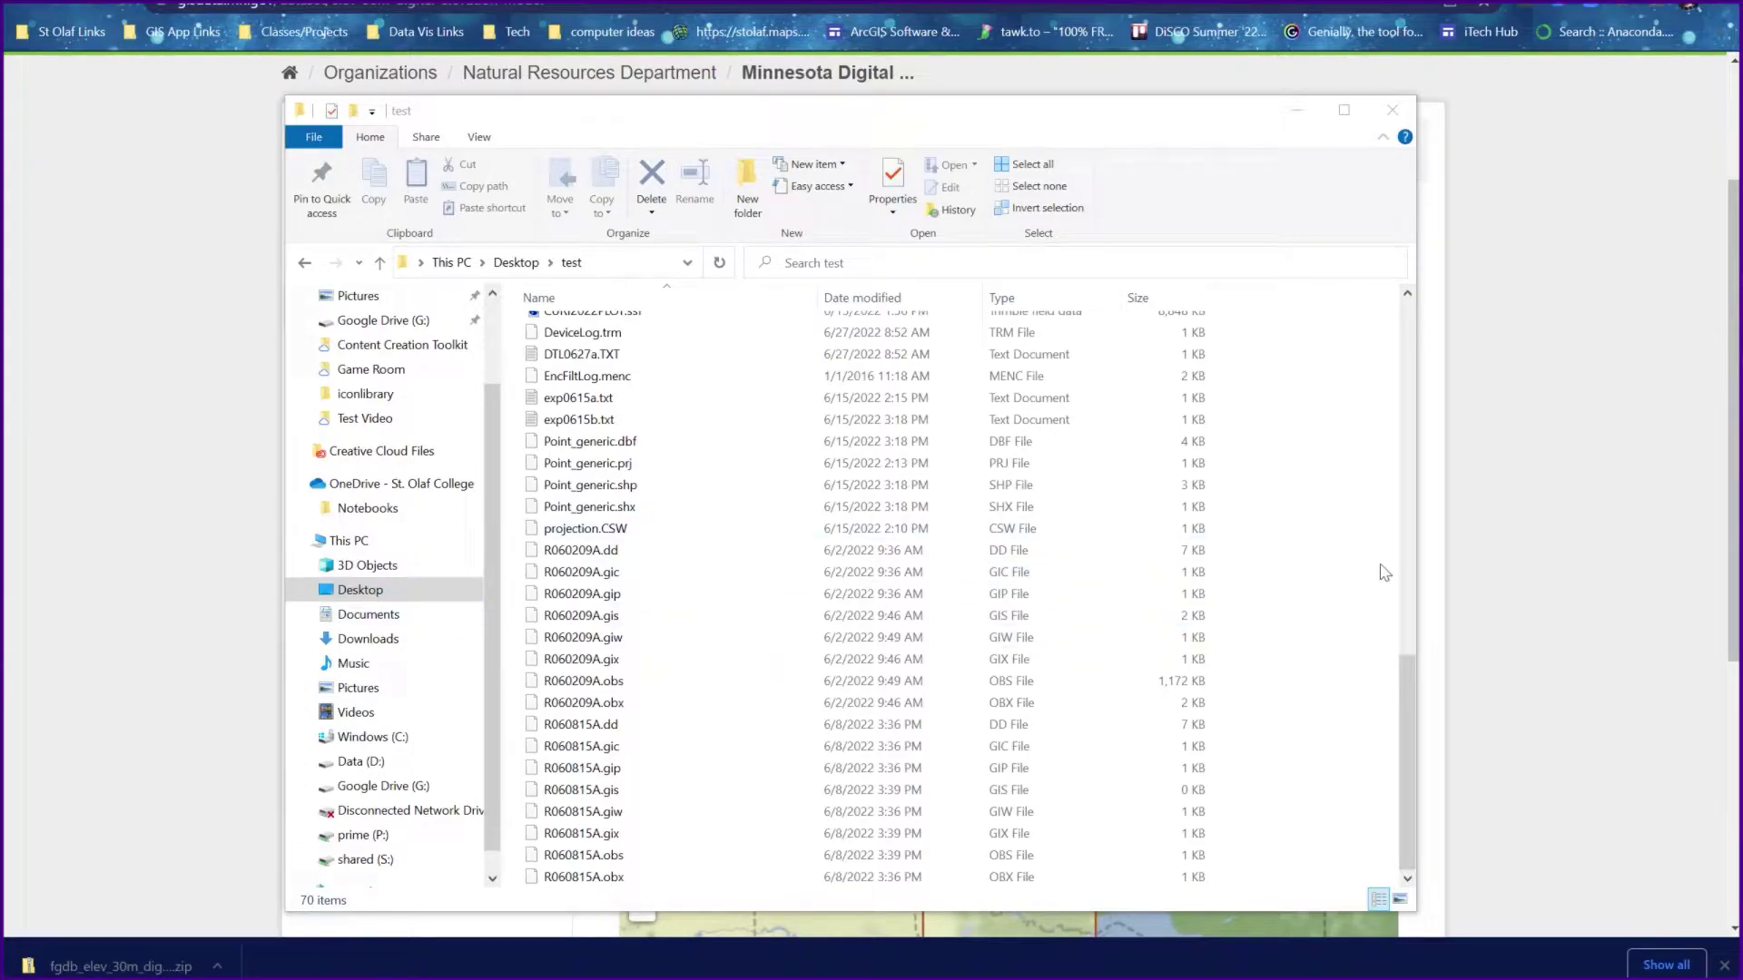
- Look through the files and subfolders in the test folder
left_click_drag(1406, 771, 1396, 328)
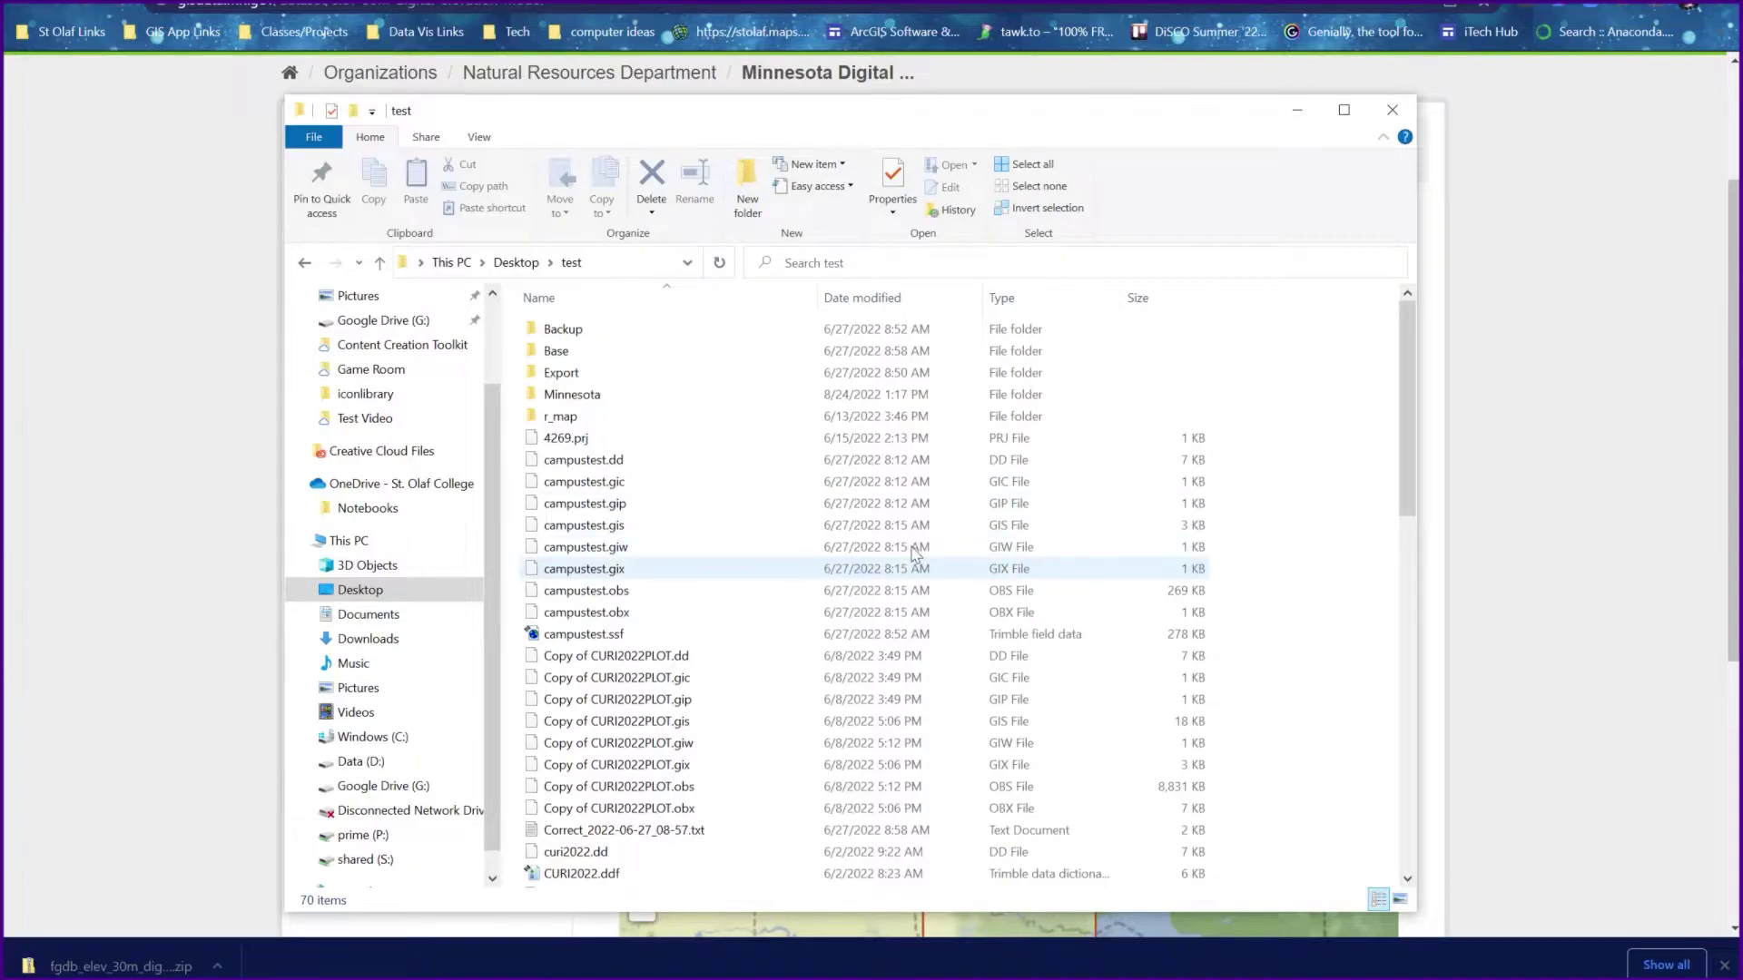
left_click_drag(1403, 410, 1422, 756)
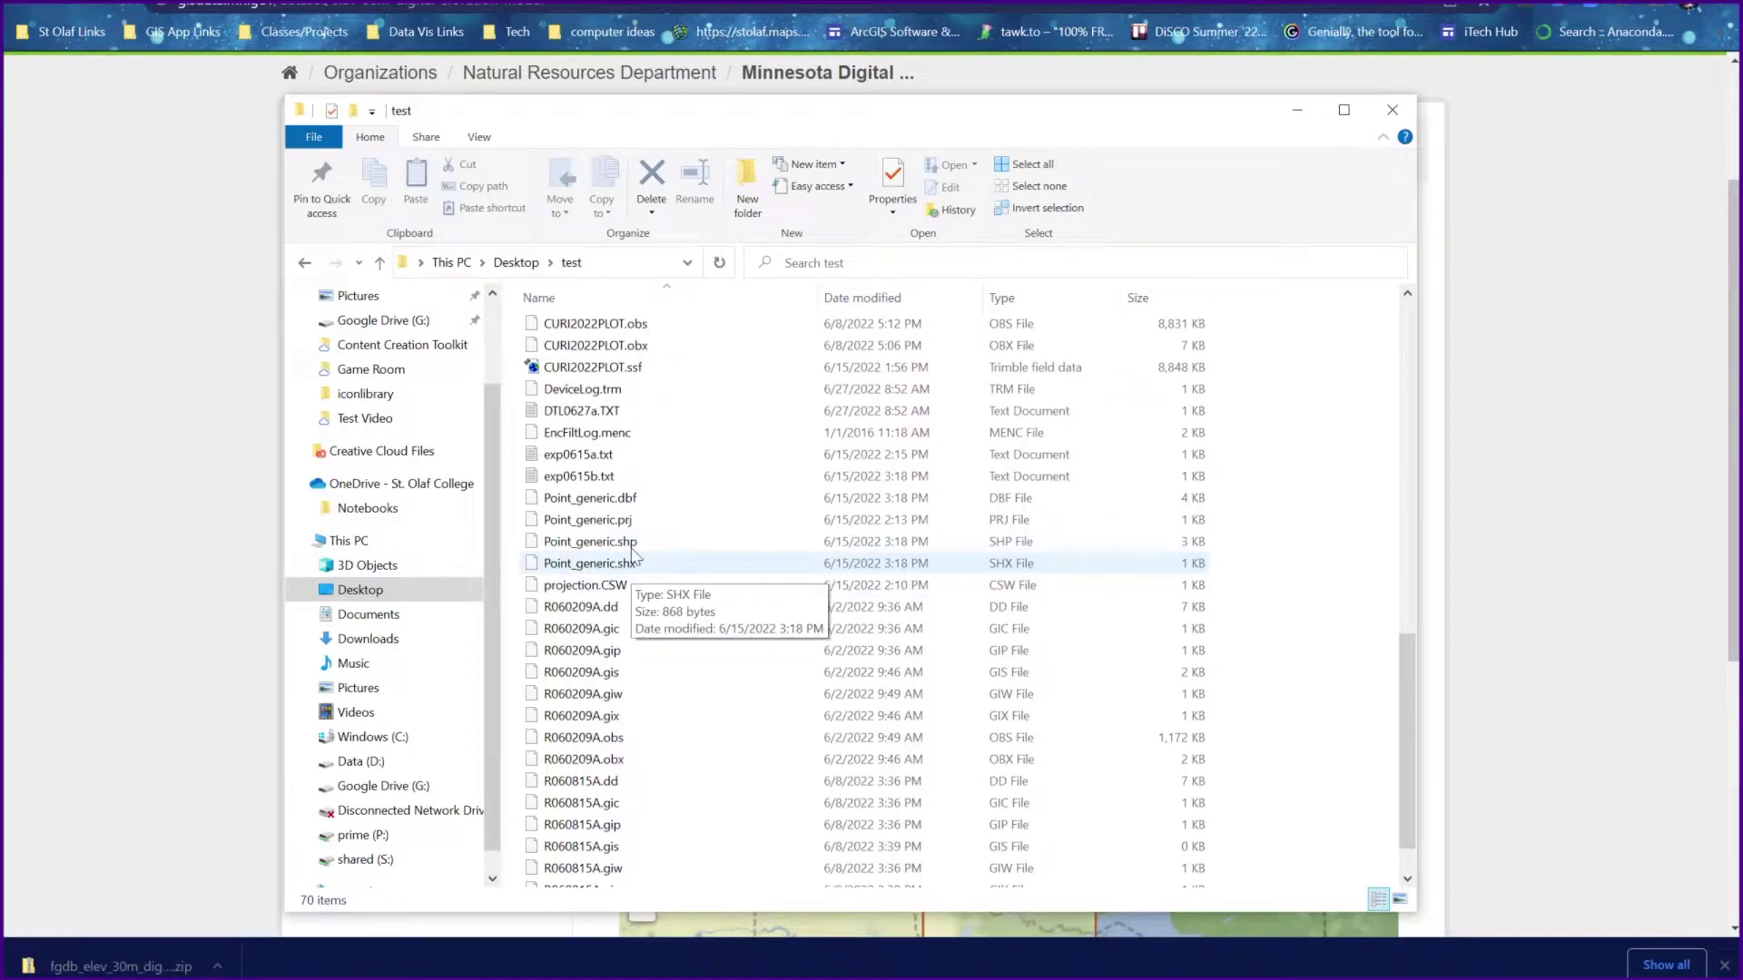
scroll(700, 672, "down", 1)
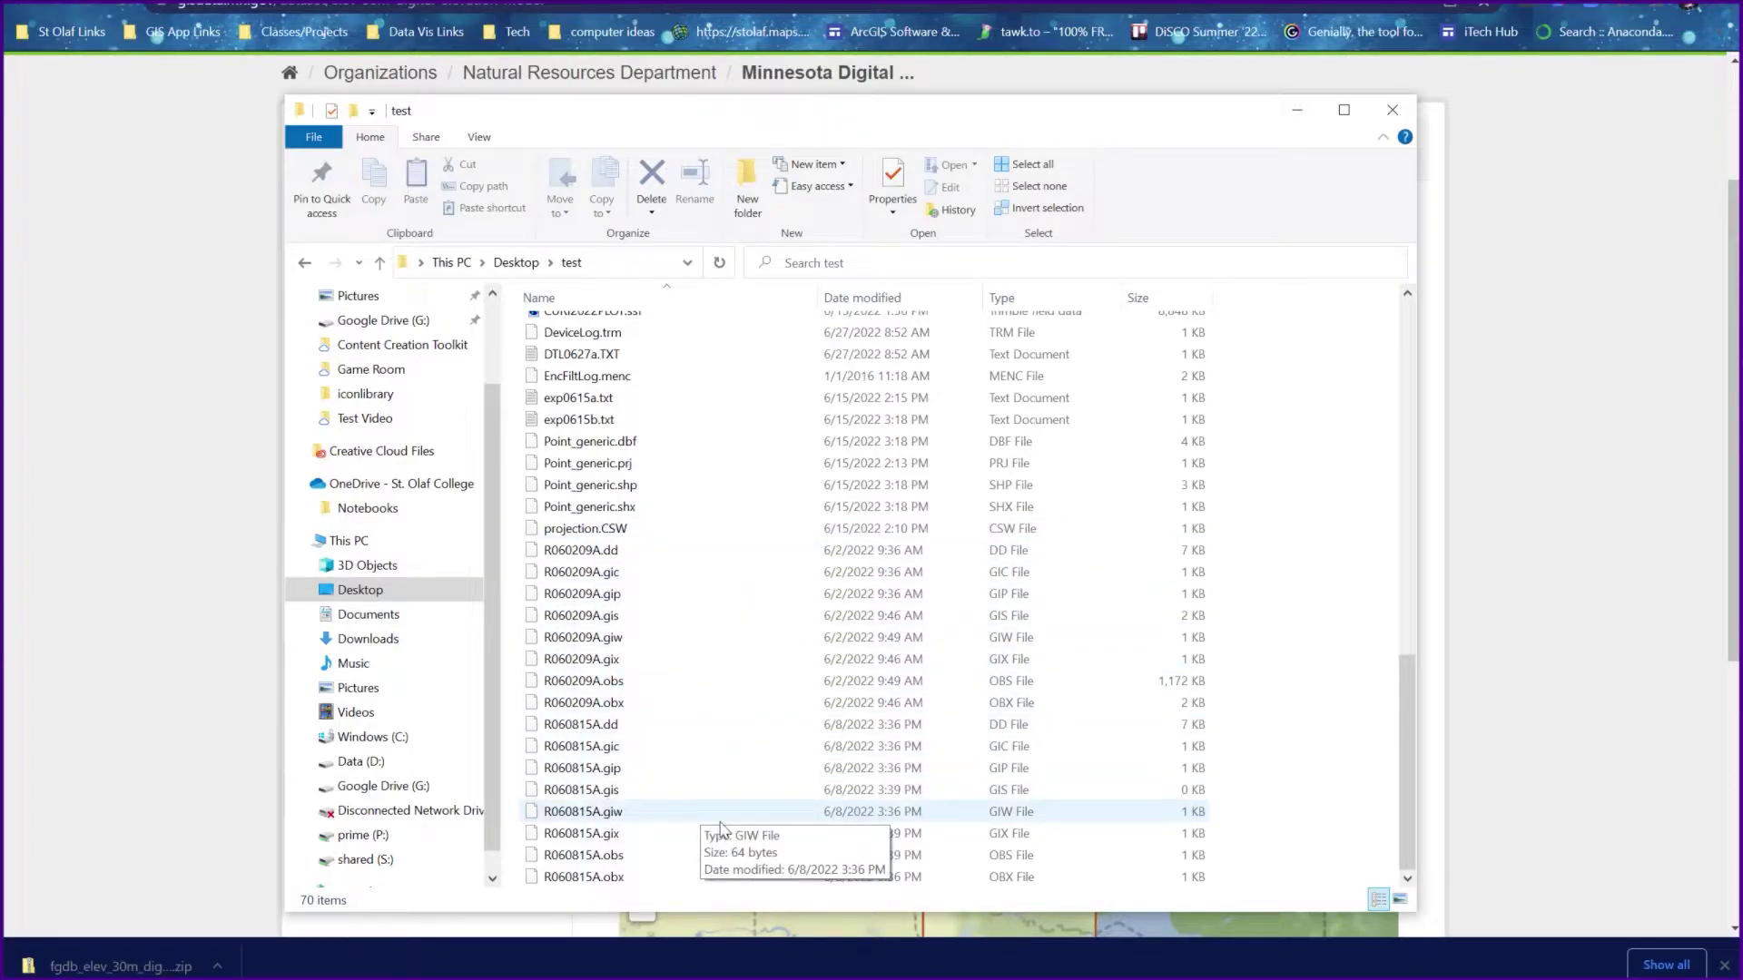
scroll(715, 797, "up", 3)
scroll(744, 719, "up", 2)
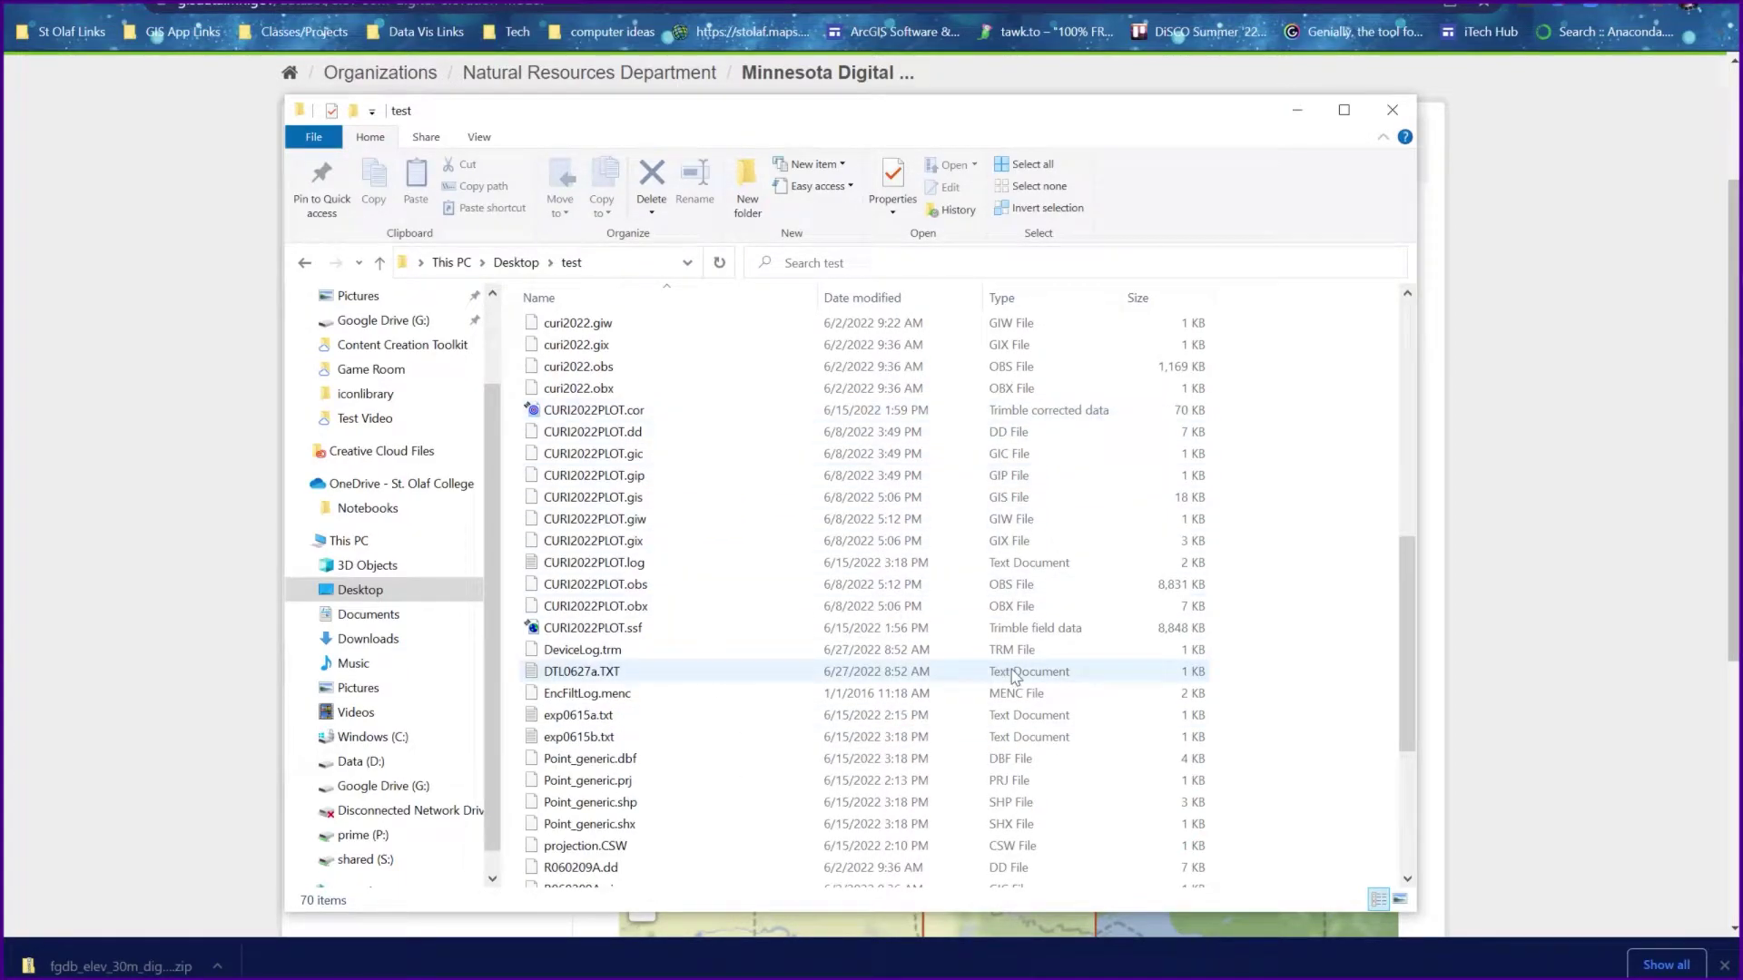
scroll(1014, 676, "up", 10)
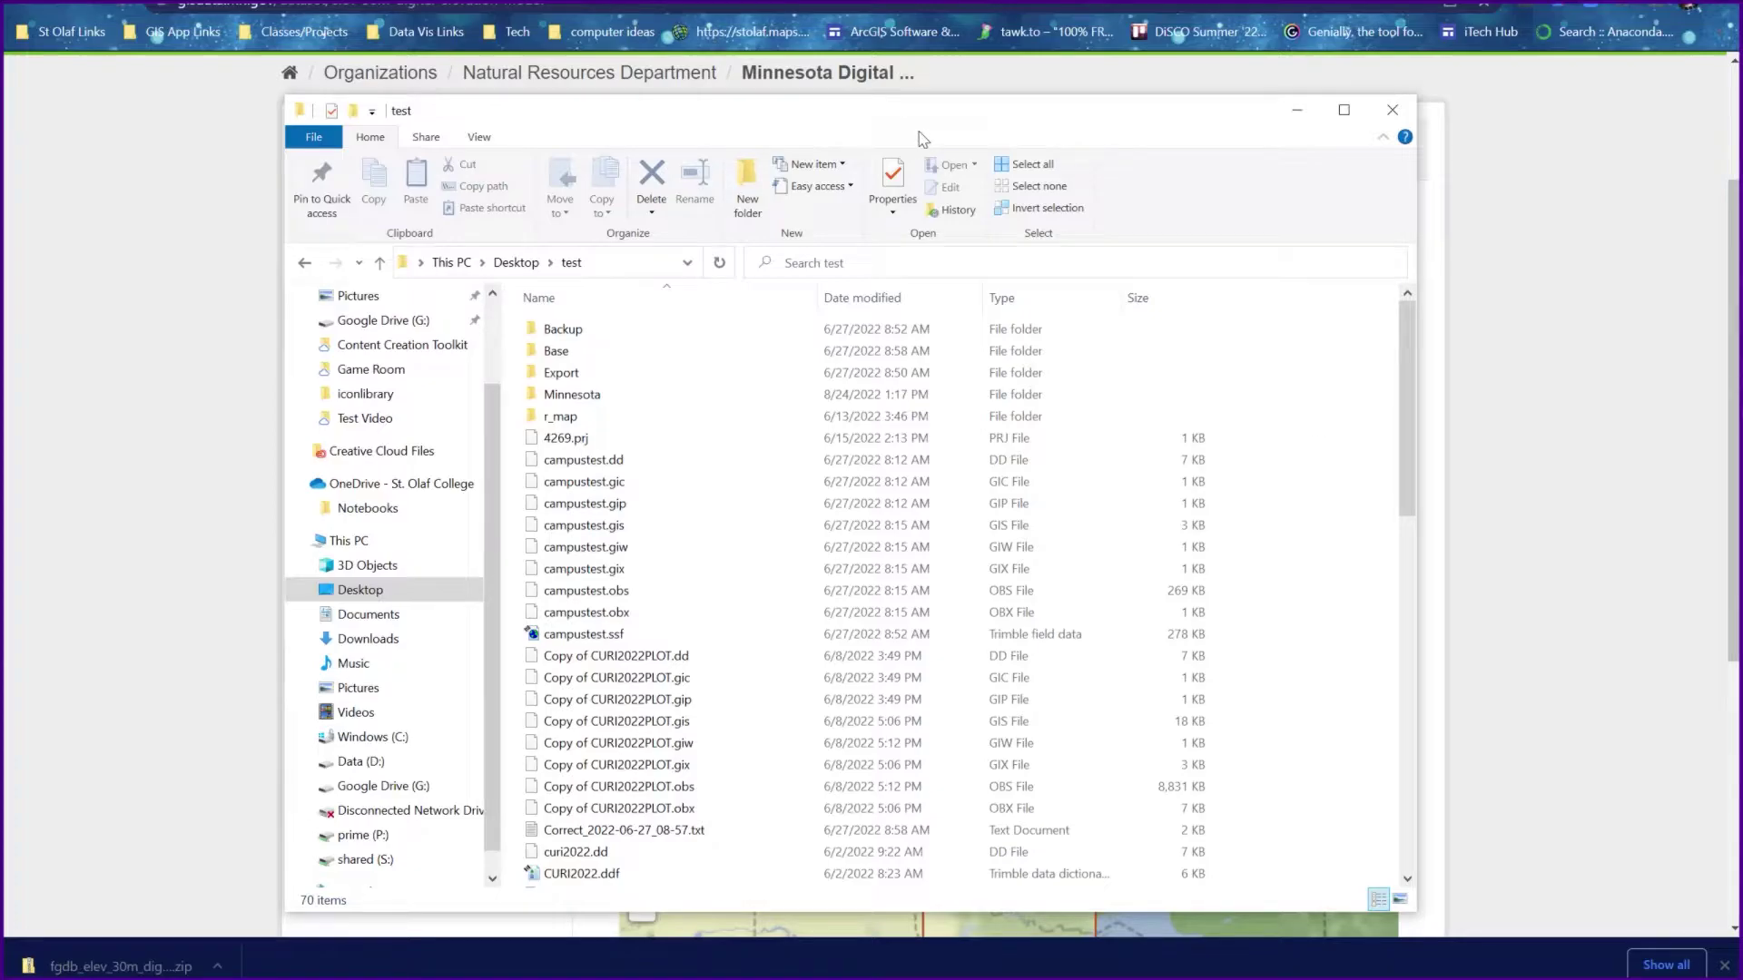
left_click_drag(869, 125, 805, 83)
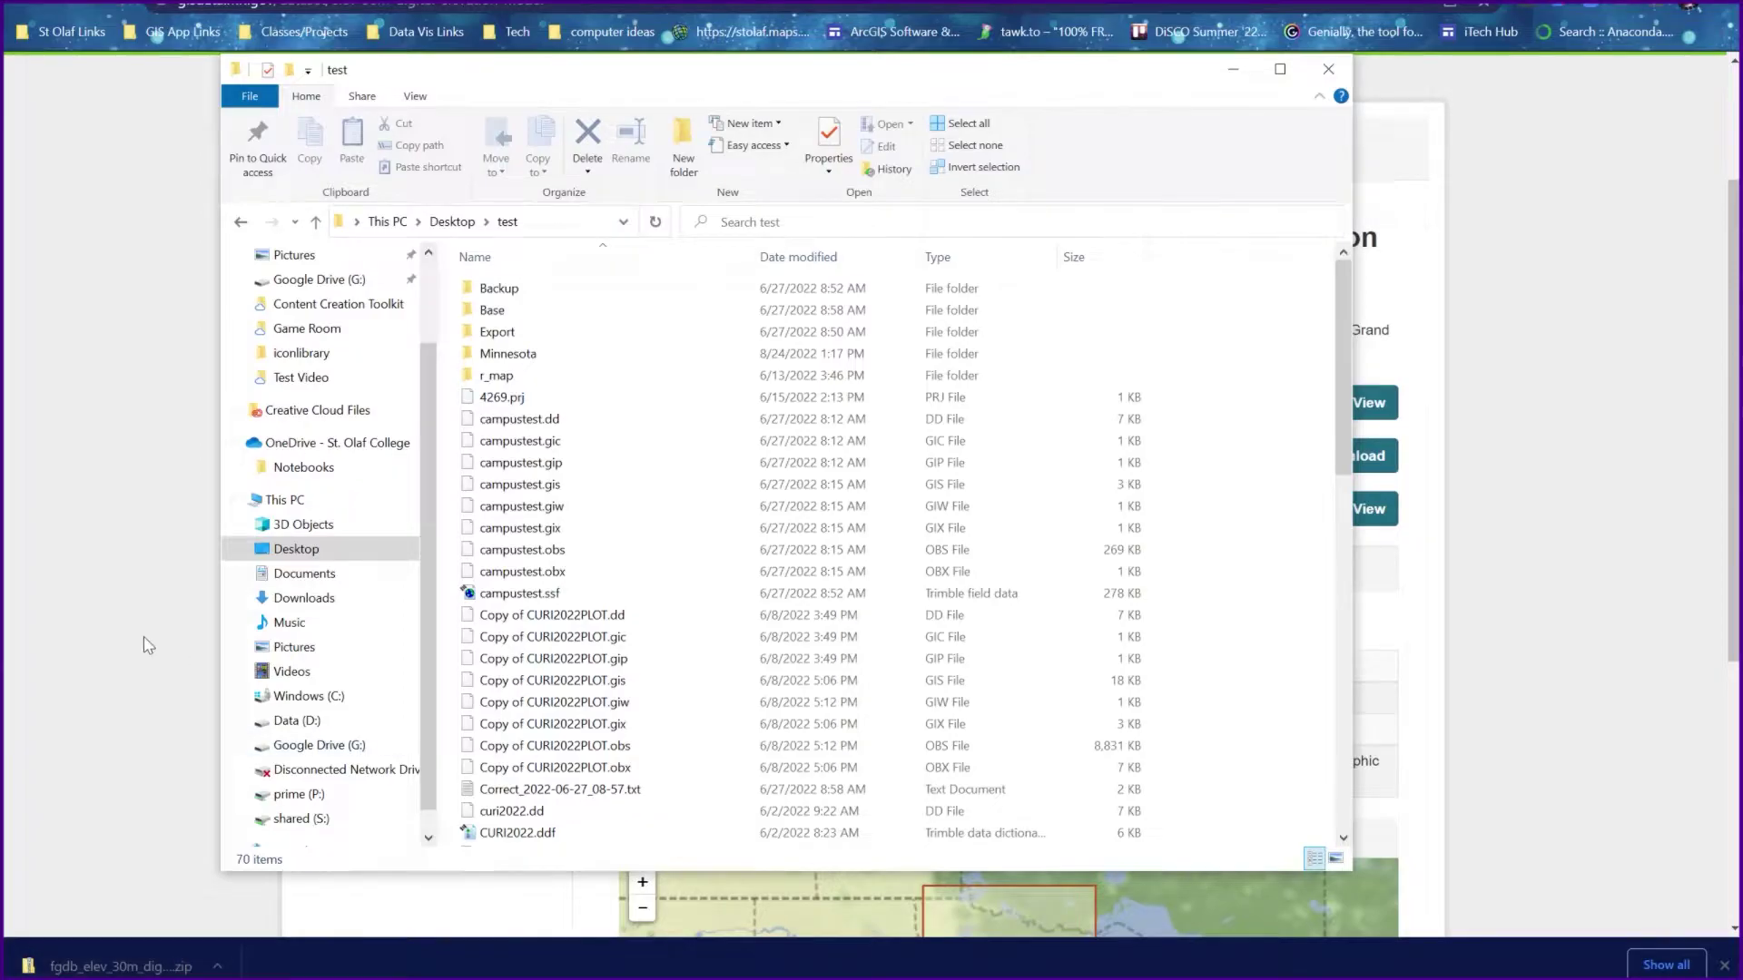
- View the static preview sample image of the Minnesota Digital Elevation Model - 30 Meter Resolution and return to its resource page
left_click(214, 635)
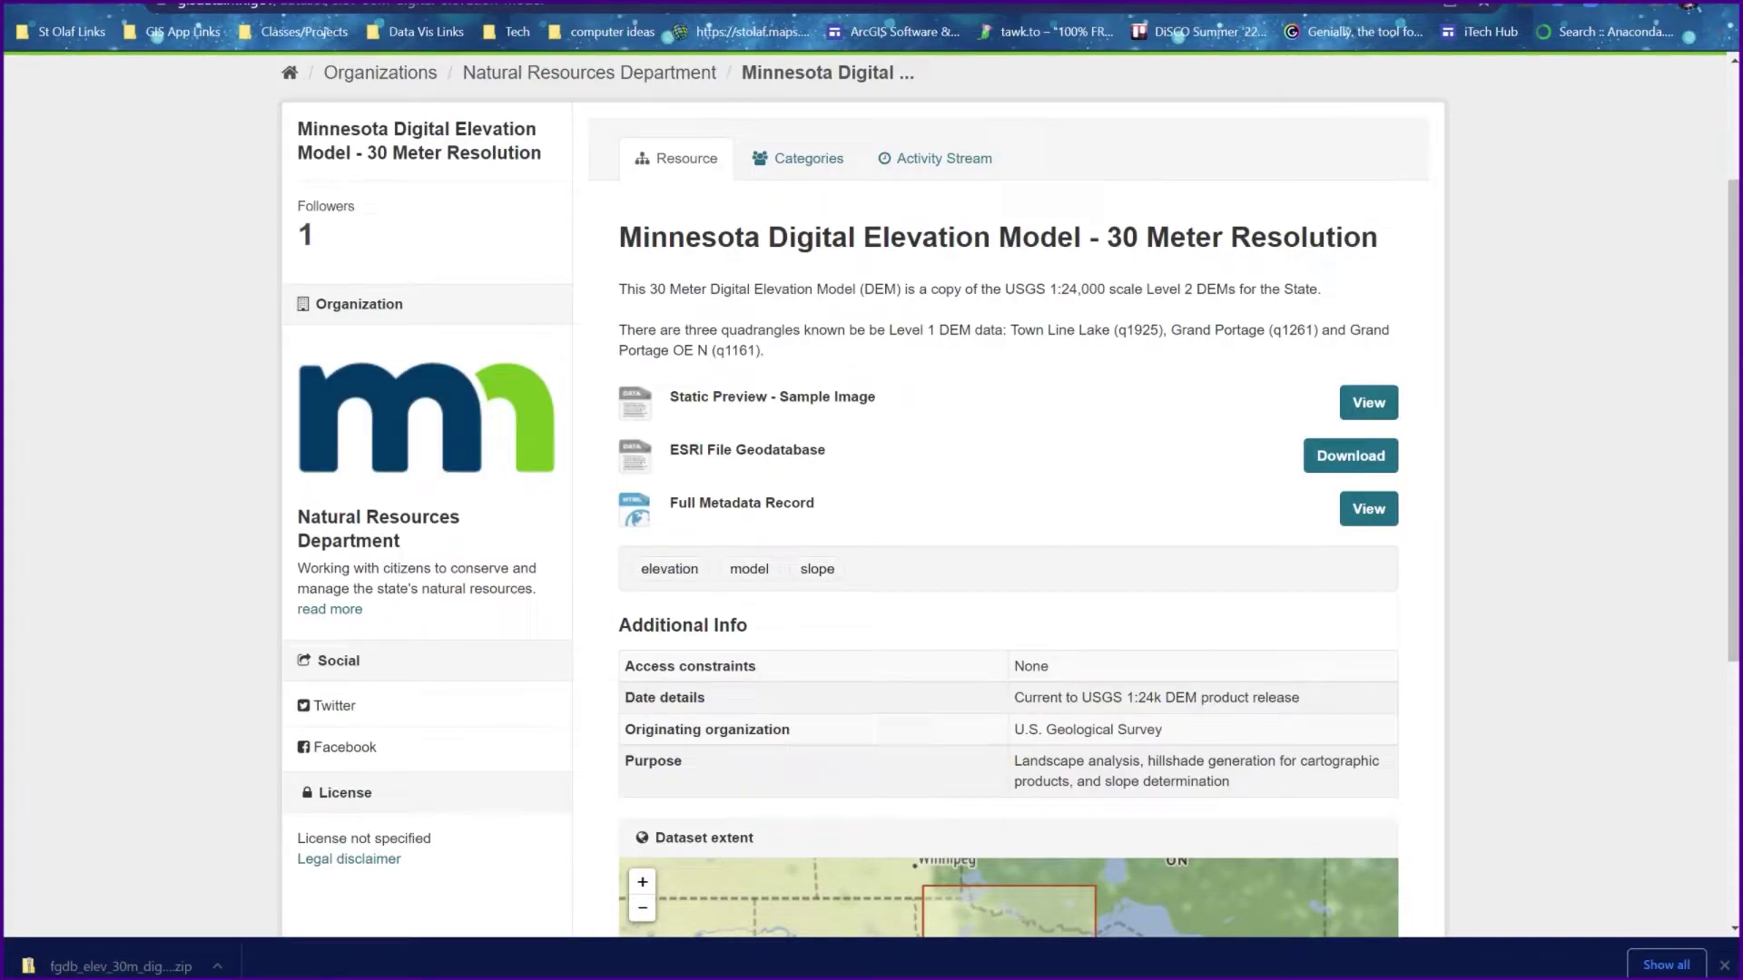
scroll(238, 315, "up", 3)
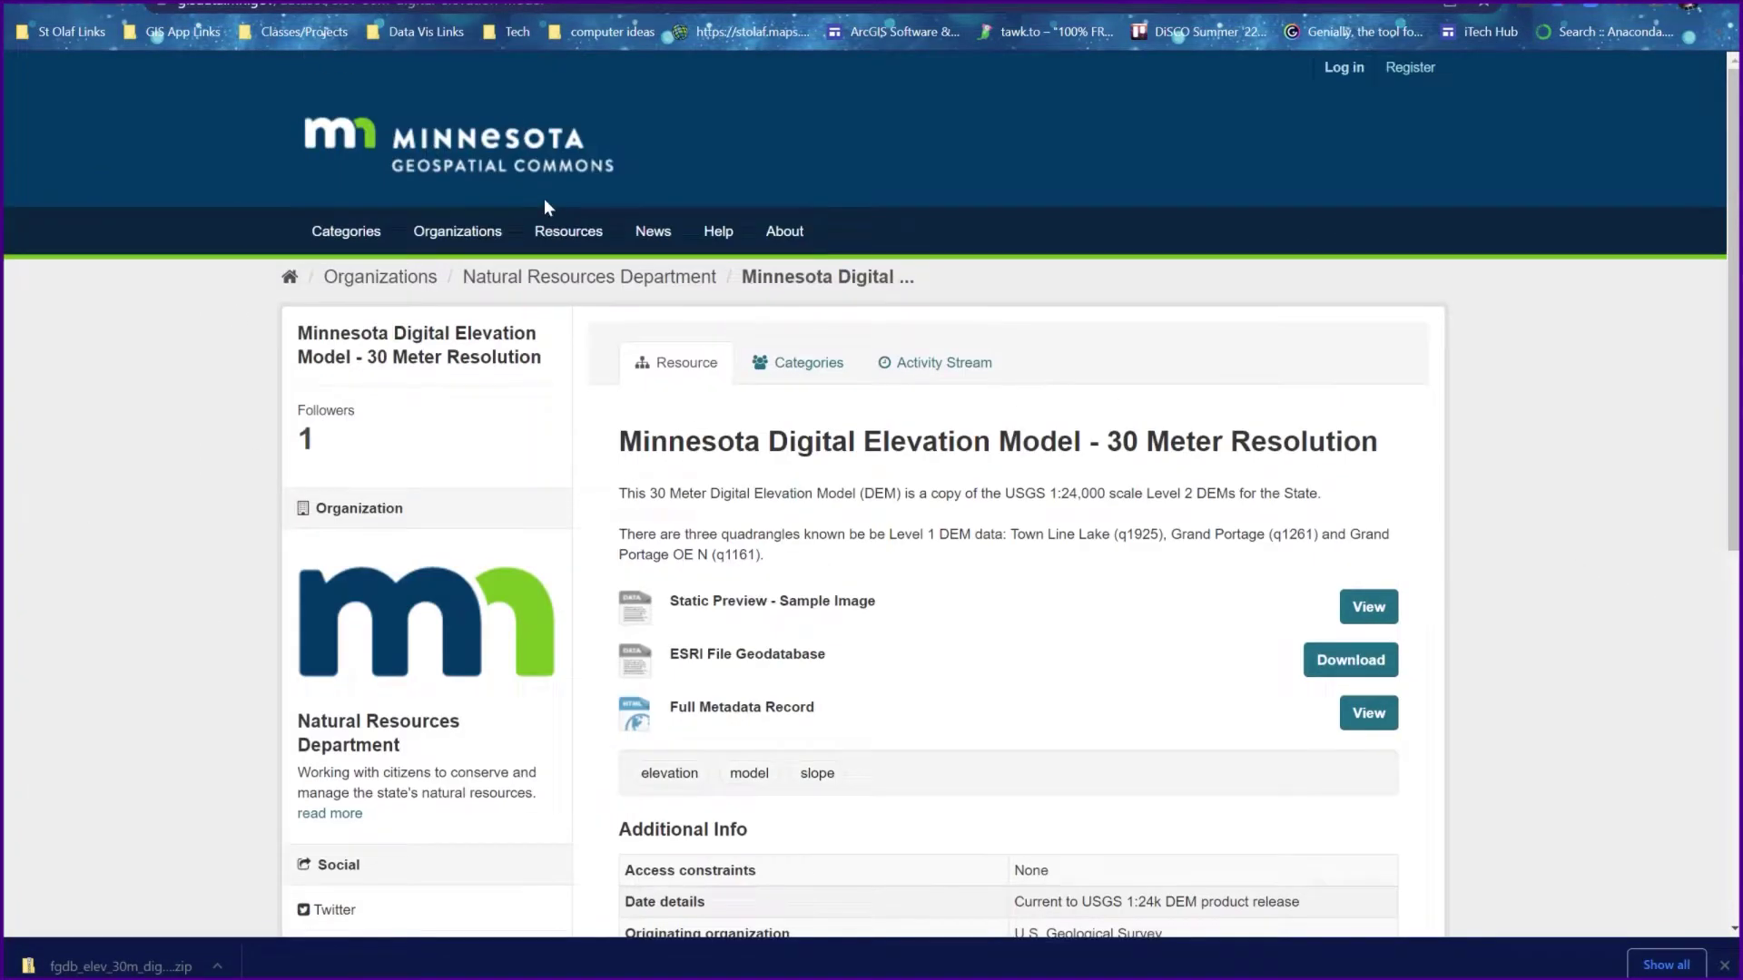
scroll(140, 714, "down", 1)
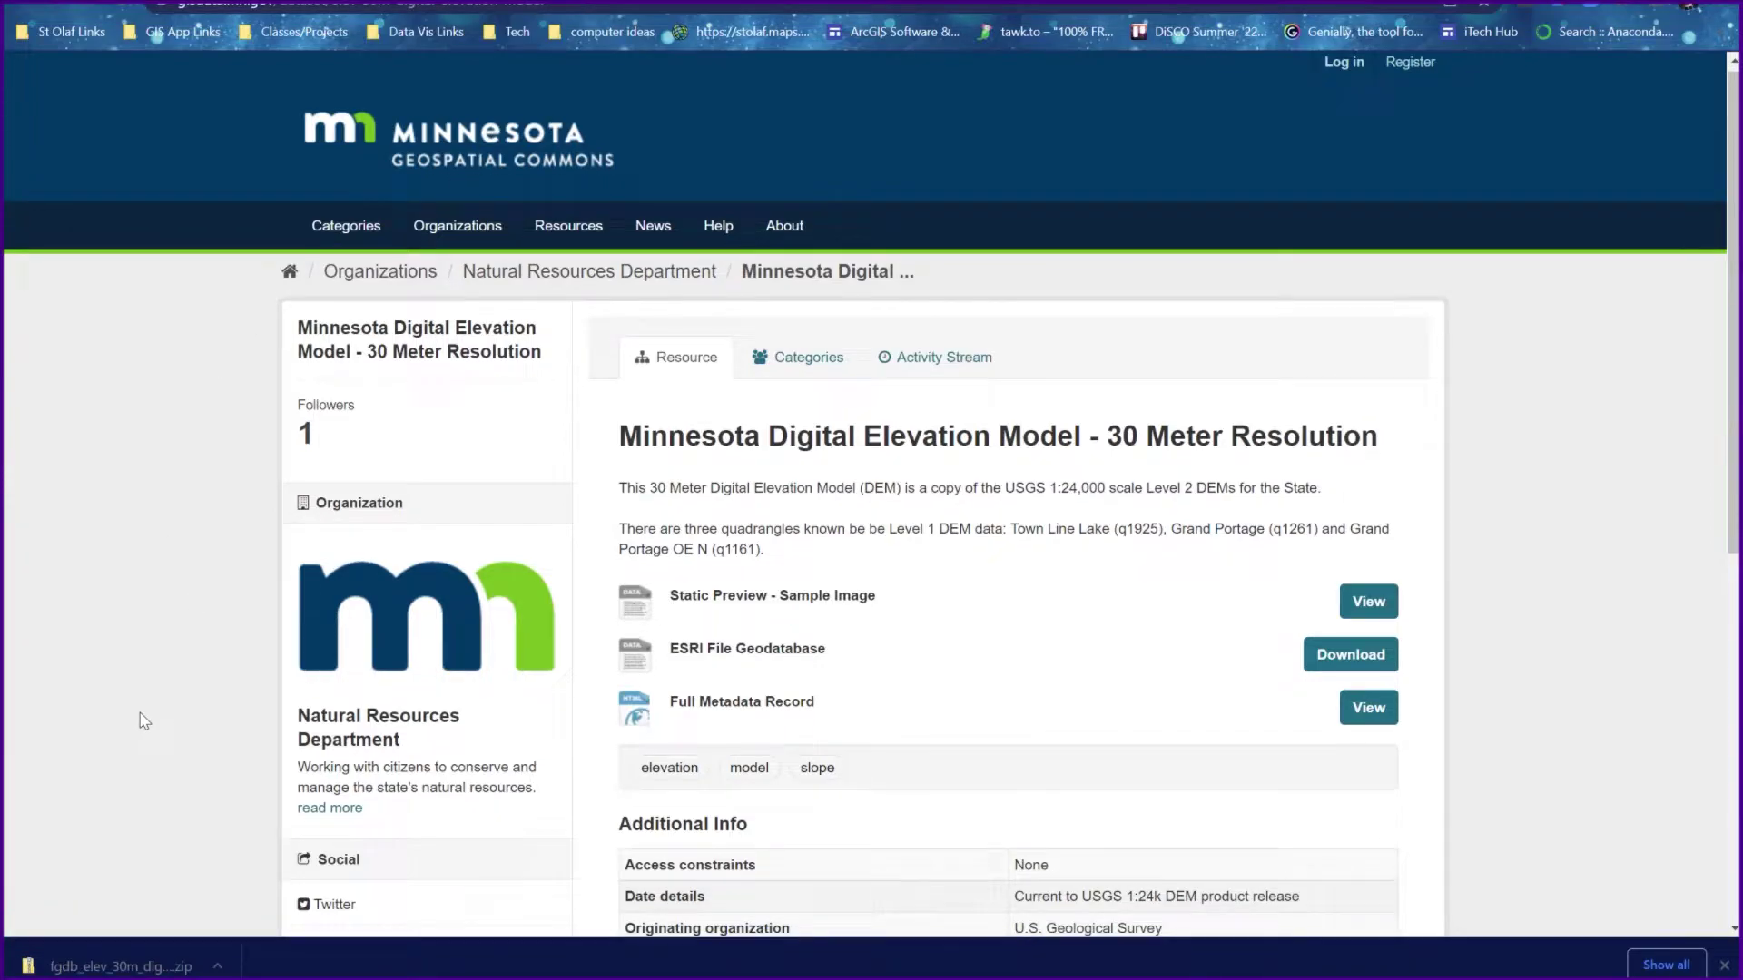
scroll(141, 722, "down", 1)
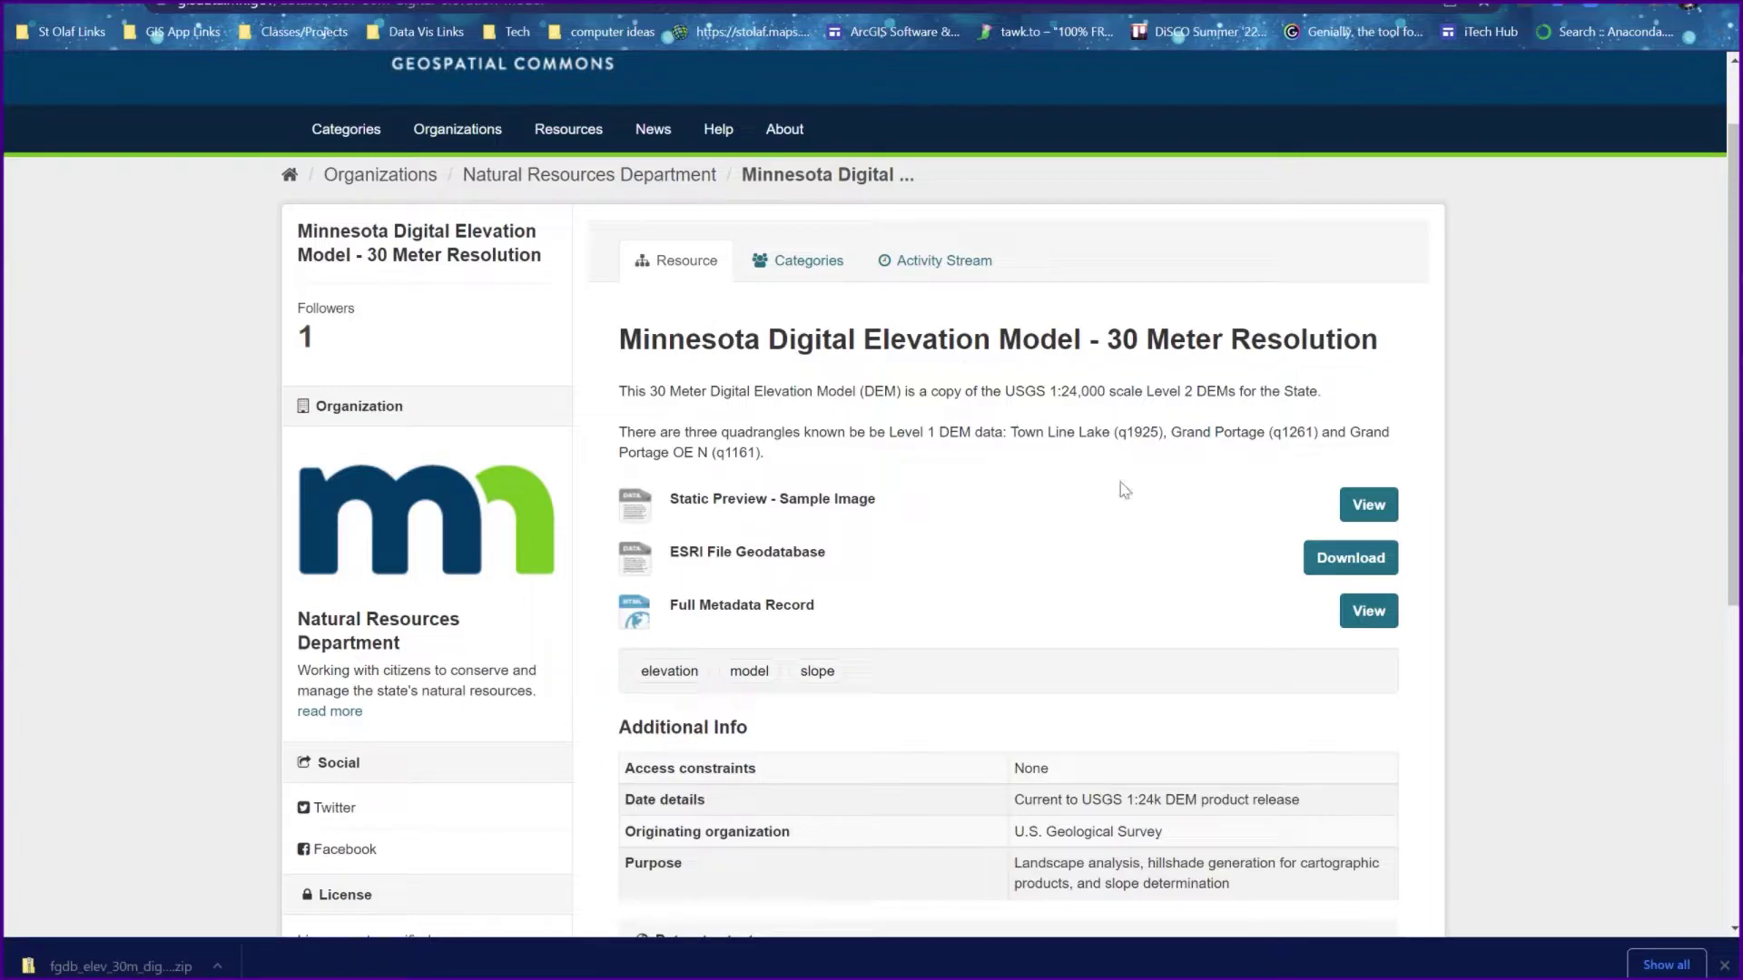
left_click(1369, 505)
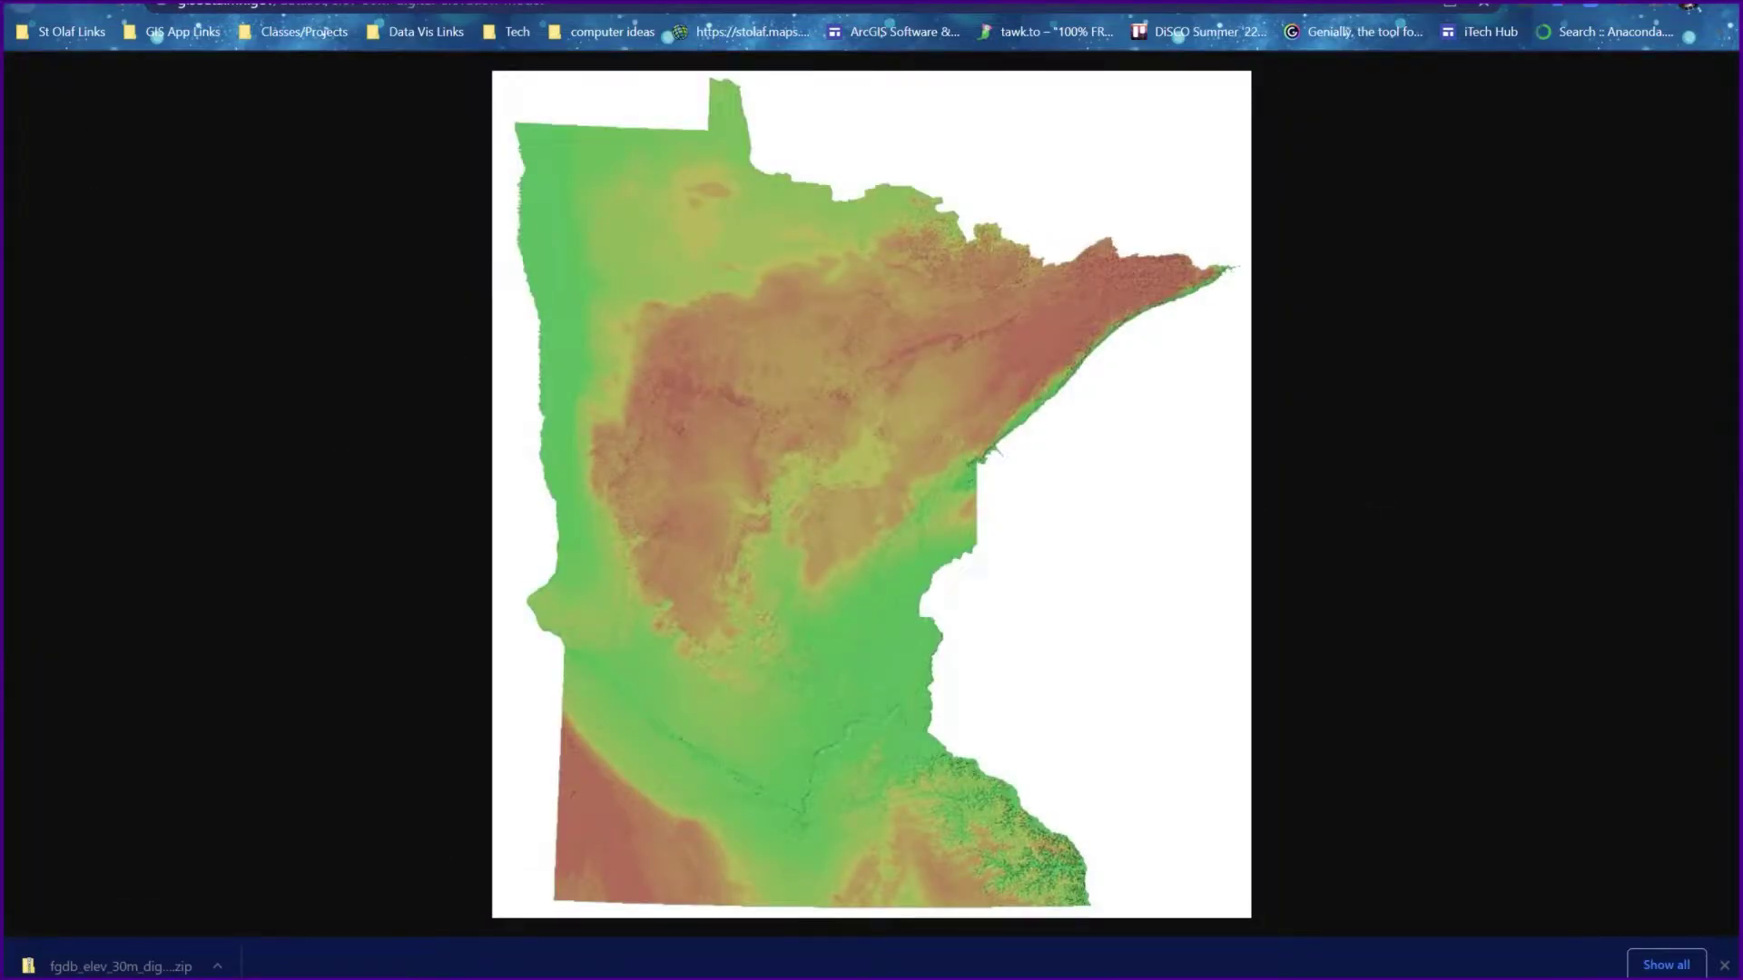
key("alt+Left")
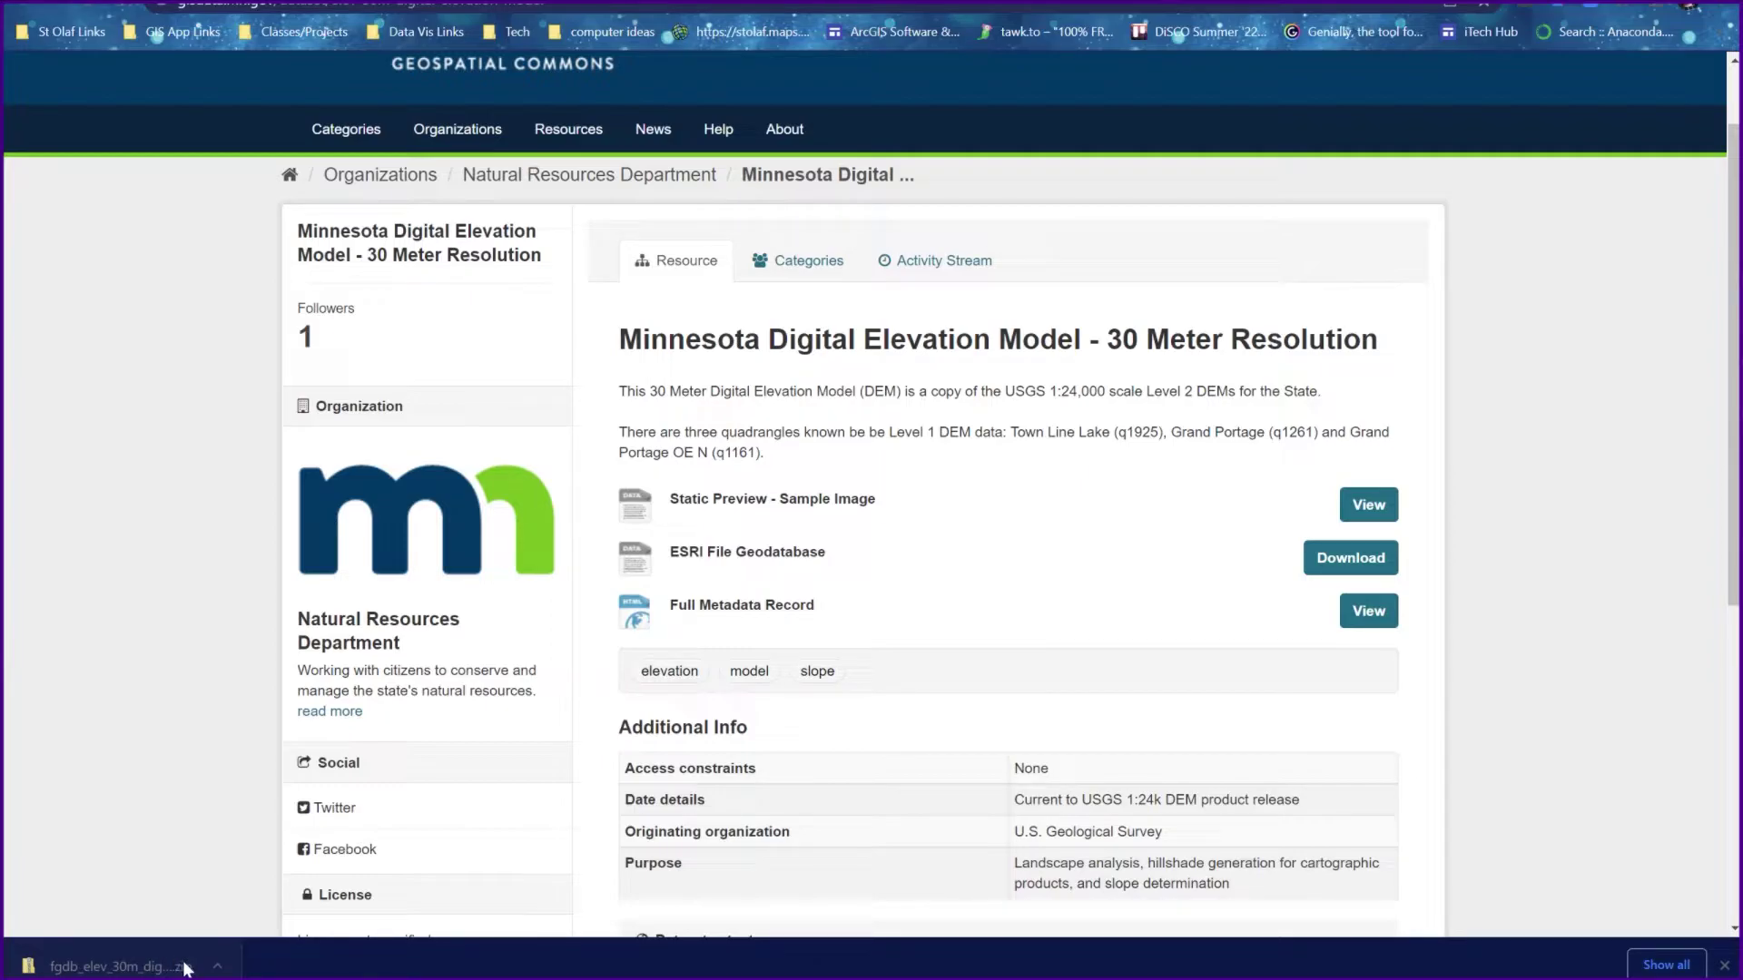
- Switch to File Explorer, create a folder named MN_DEM inside the test folder and open it
mouse_move(529, 978)
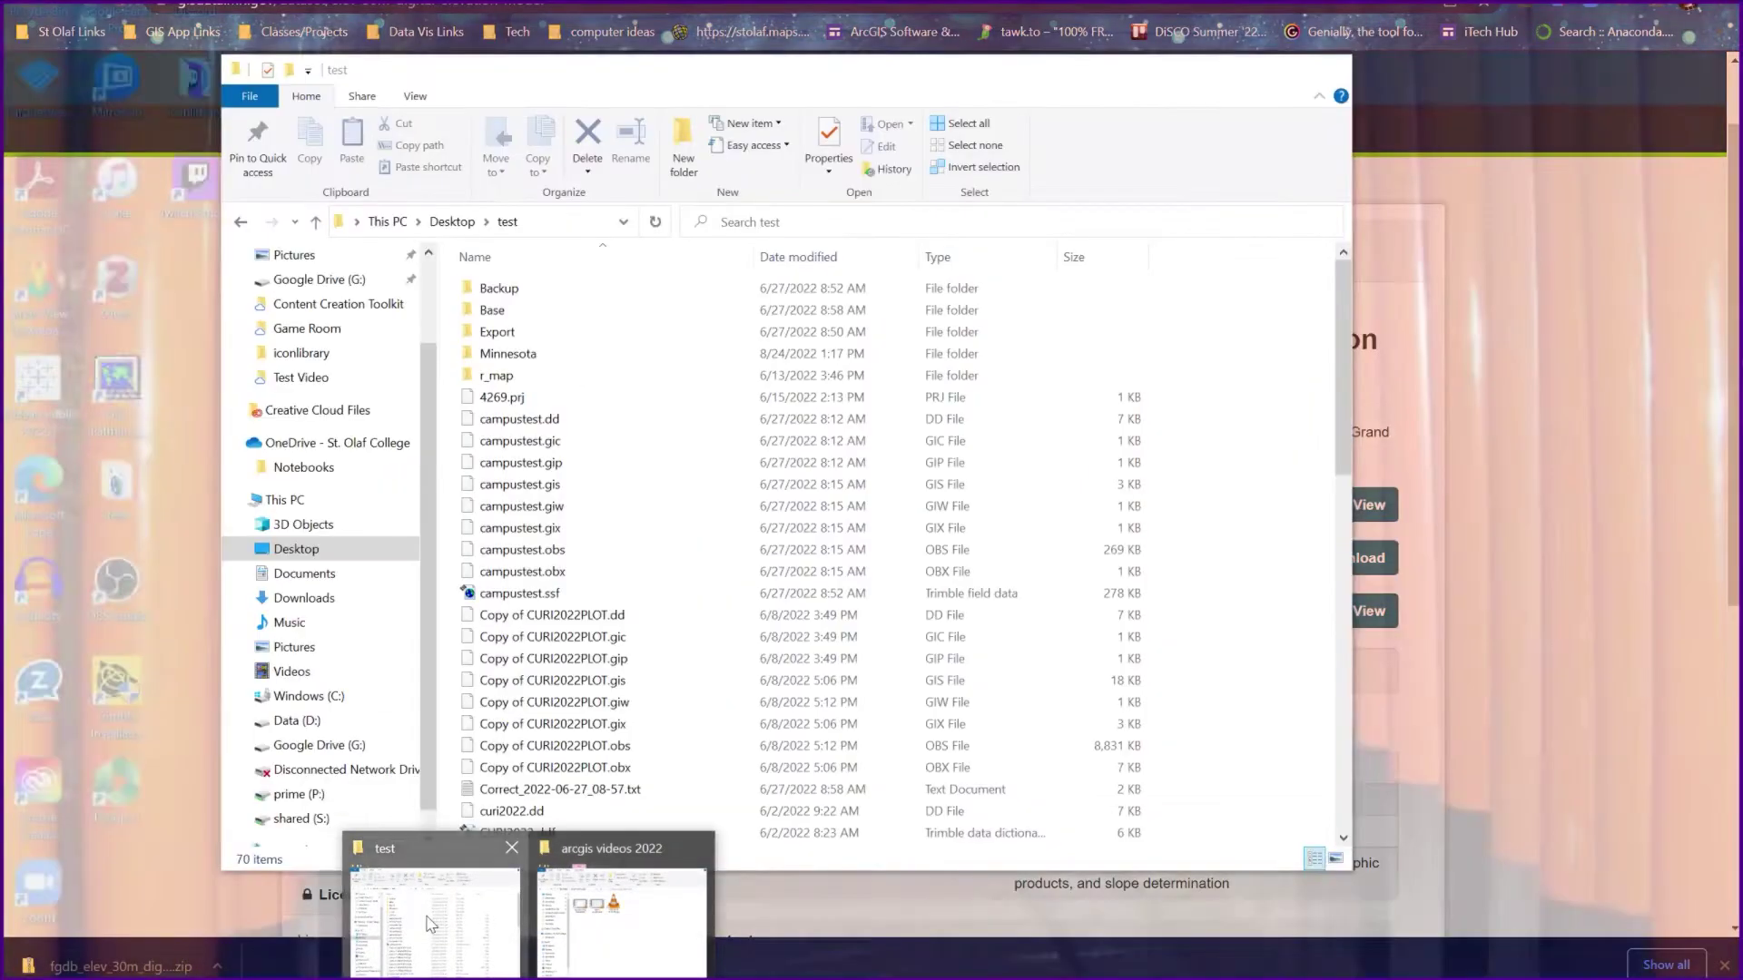
left_click(428, 922)
left_click_drag(899, 73, 1029, 189)
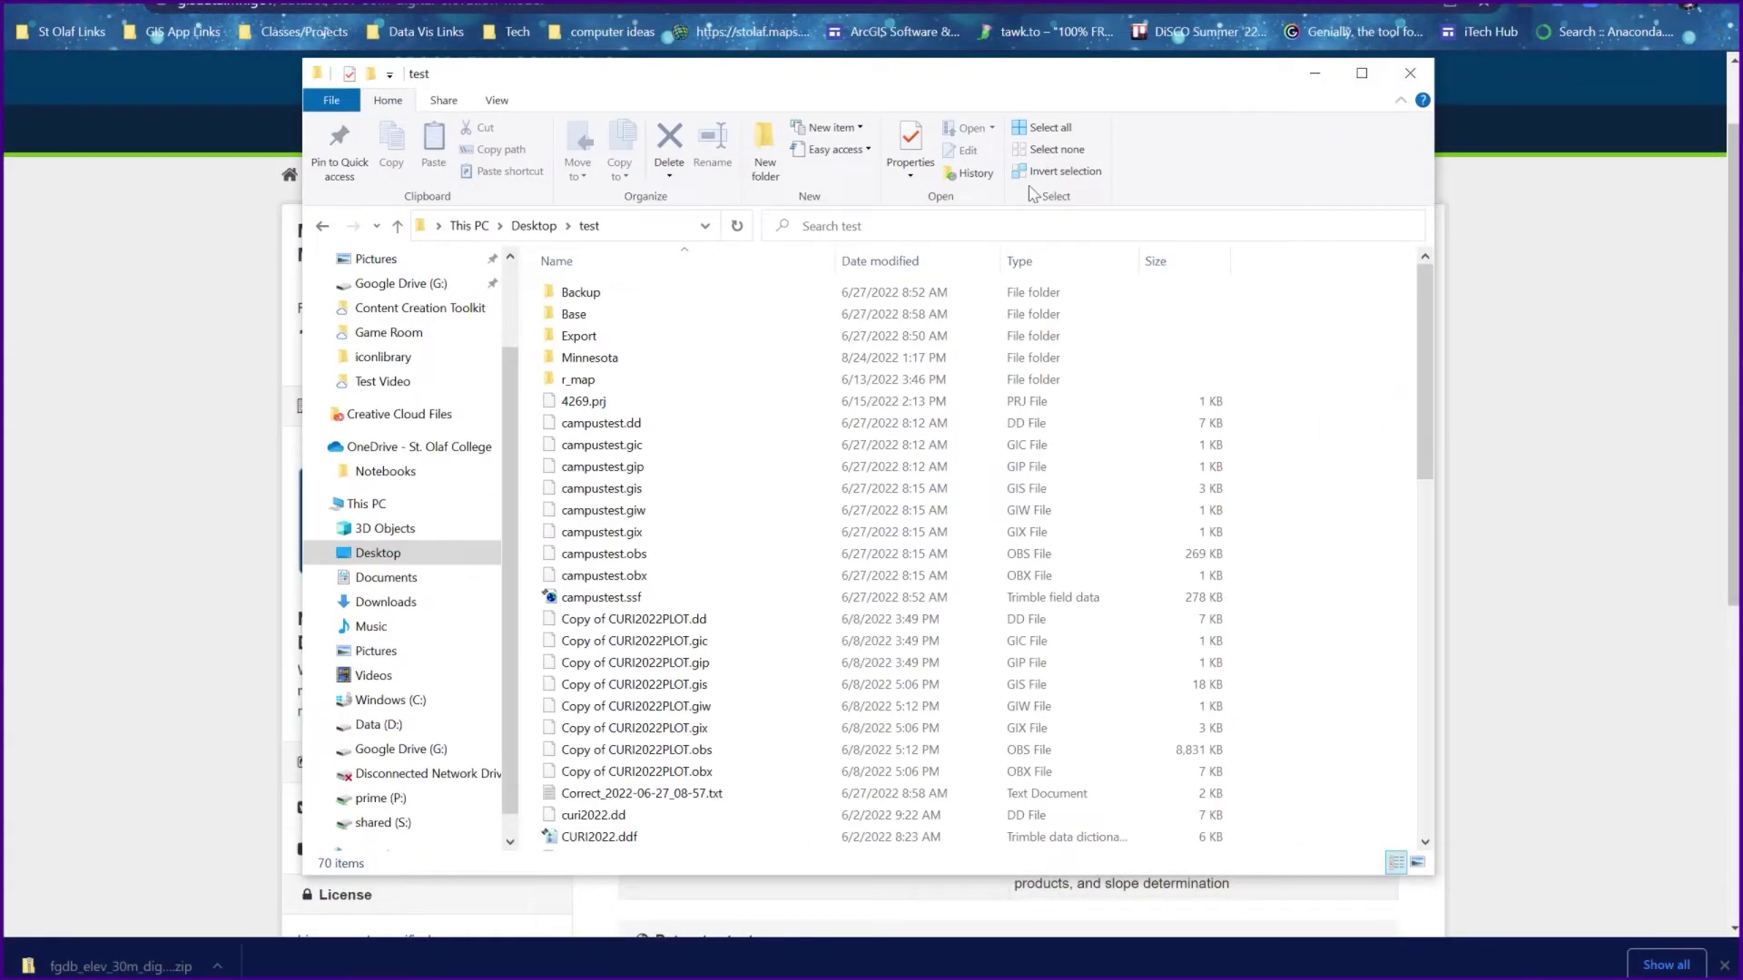
right_click(1283, 313)
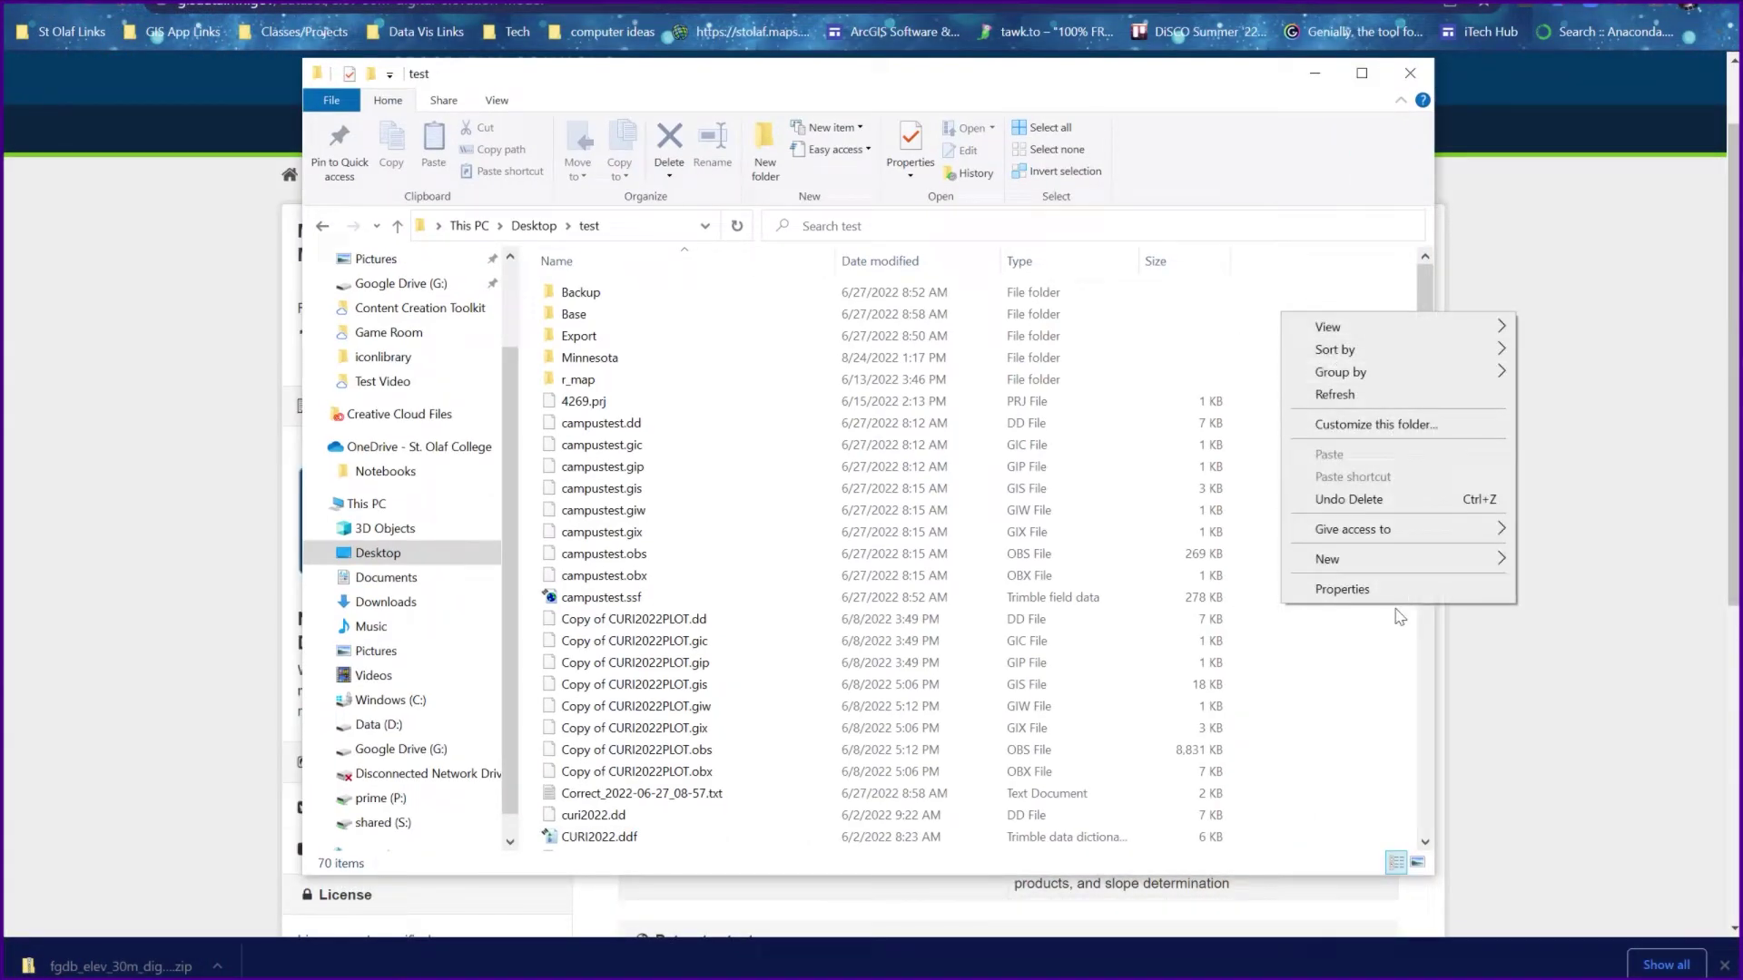
mouse_move(1389, 561)
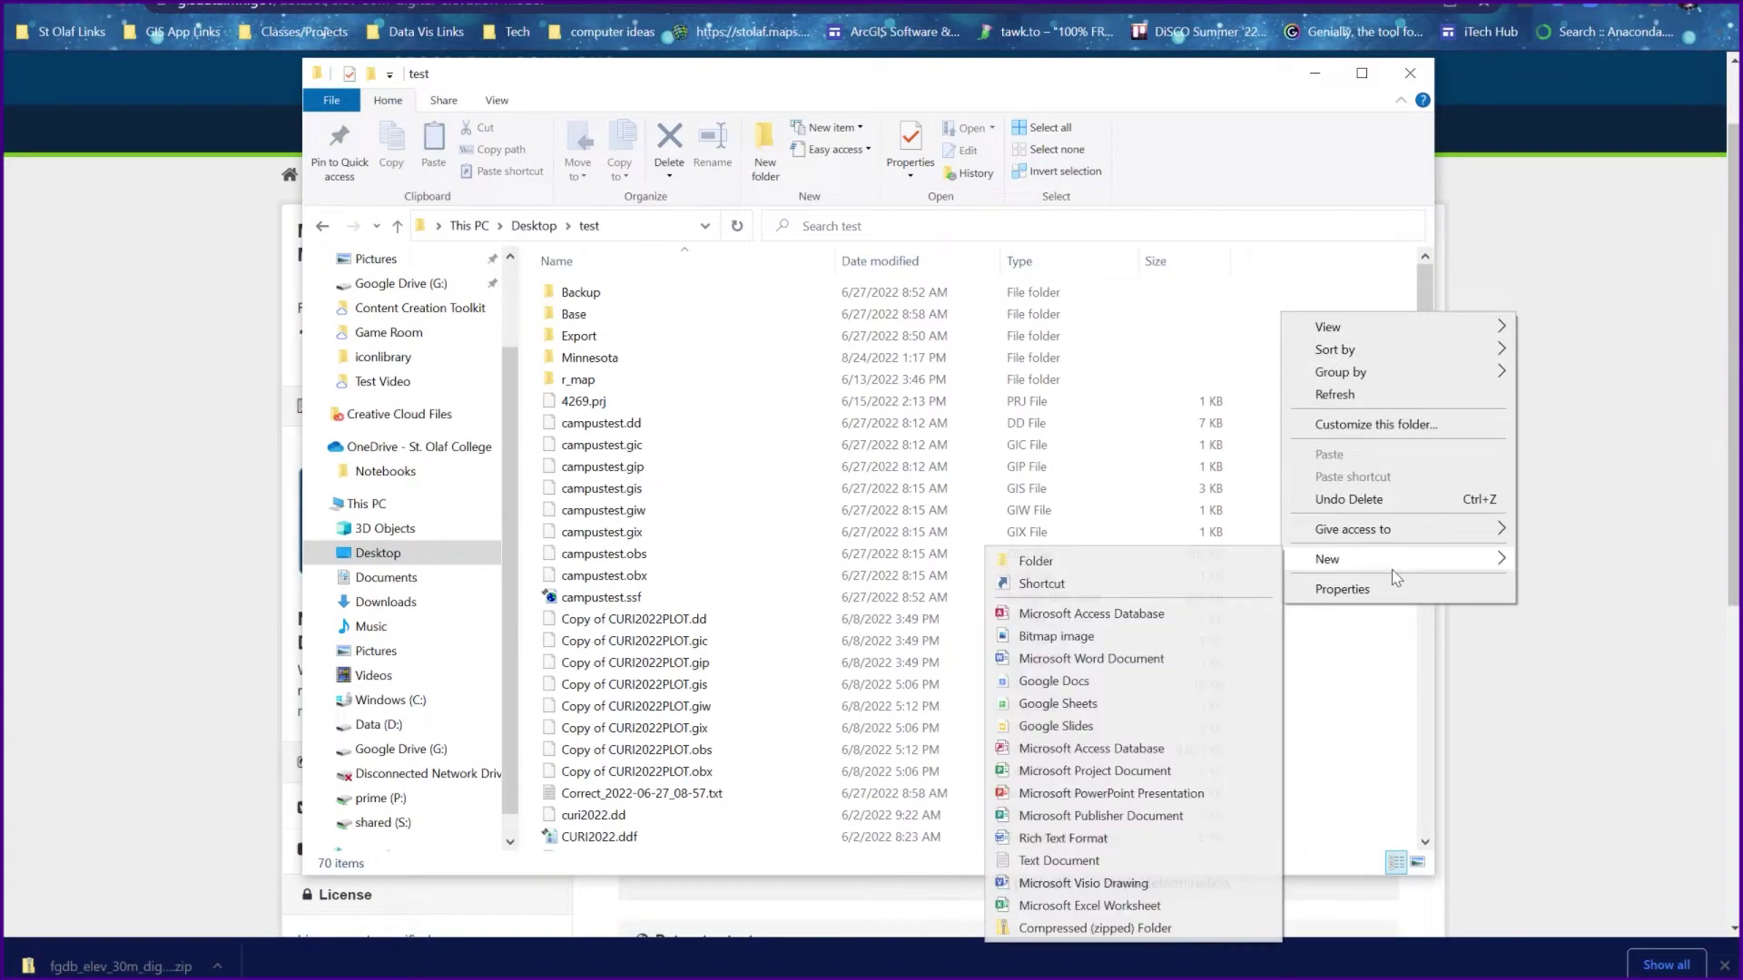
left_click(1032, 561)
type("MN")
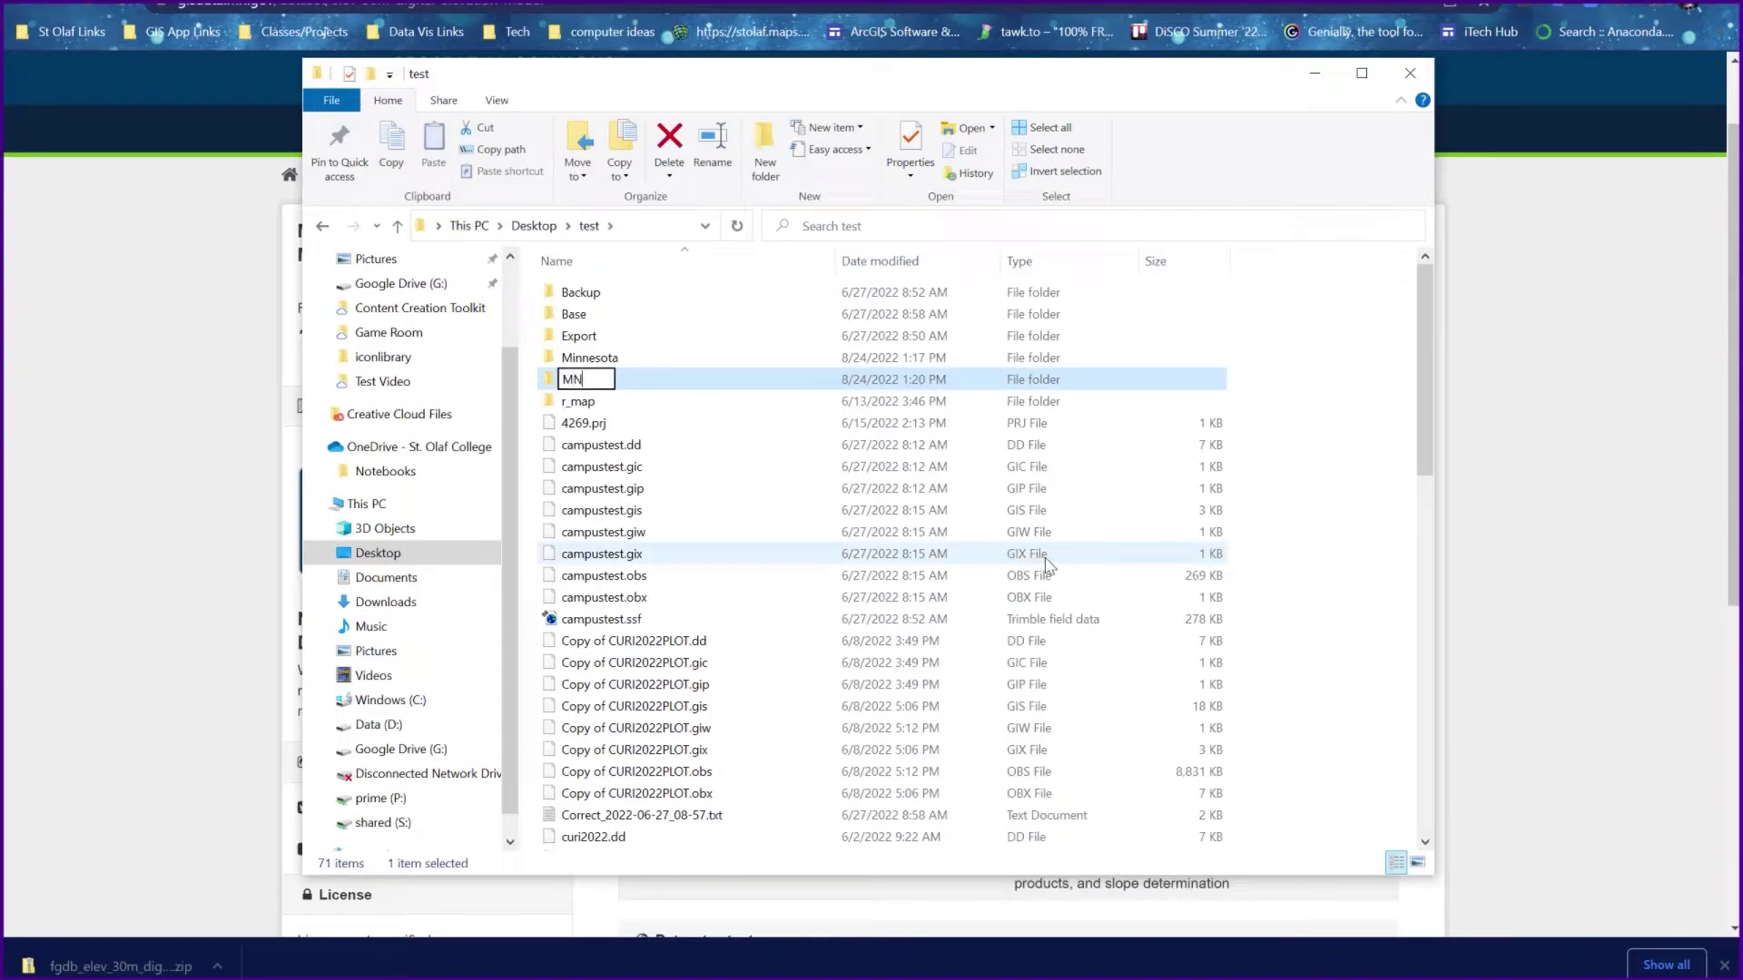
type("_DEM")
key("Return")
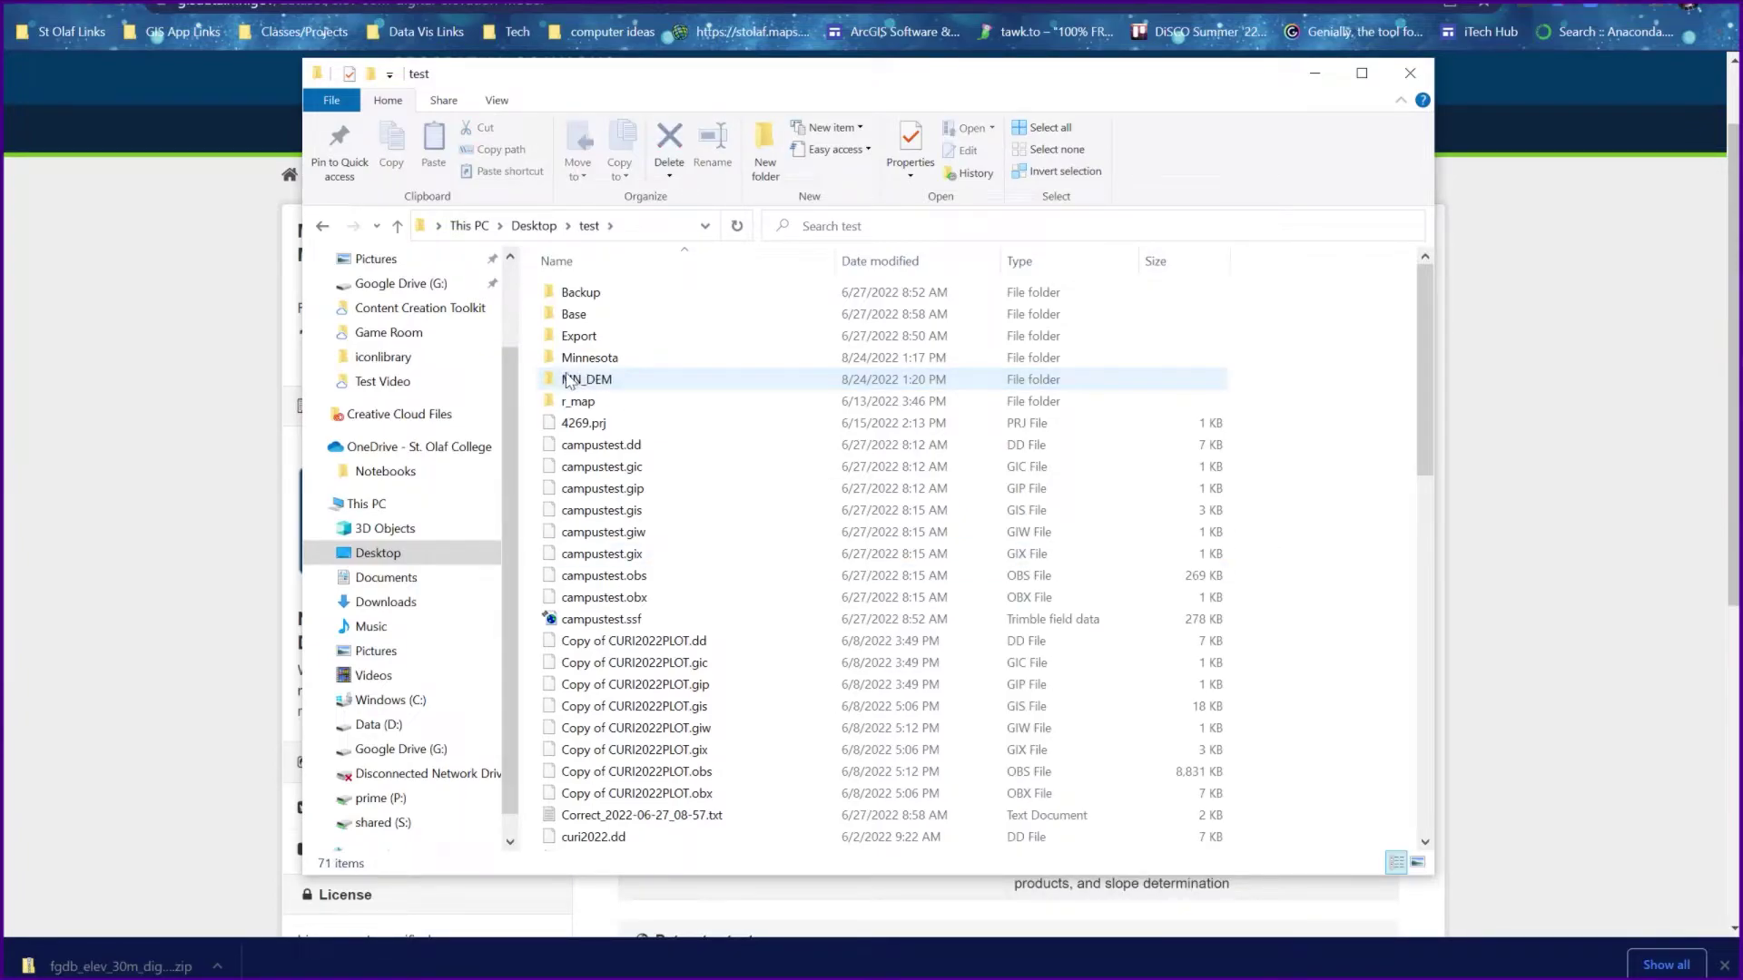
double_click(569, 380)
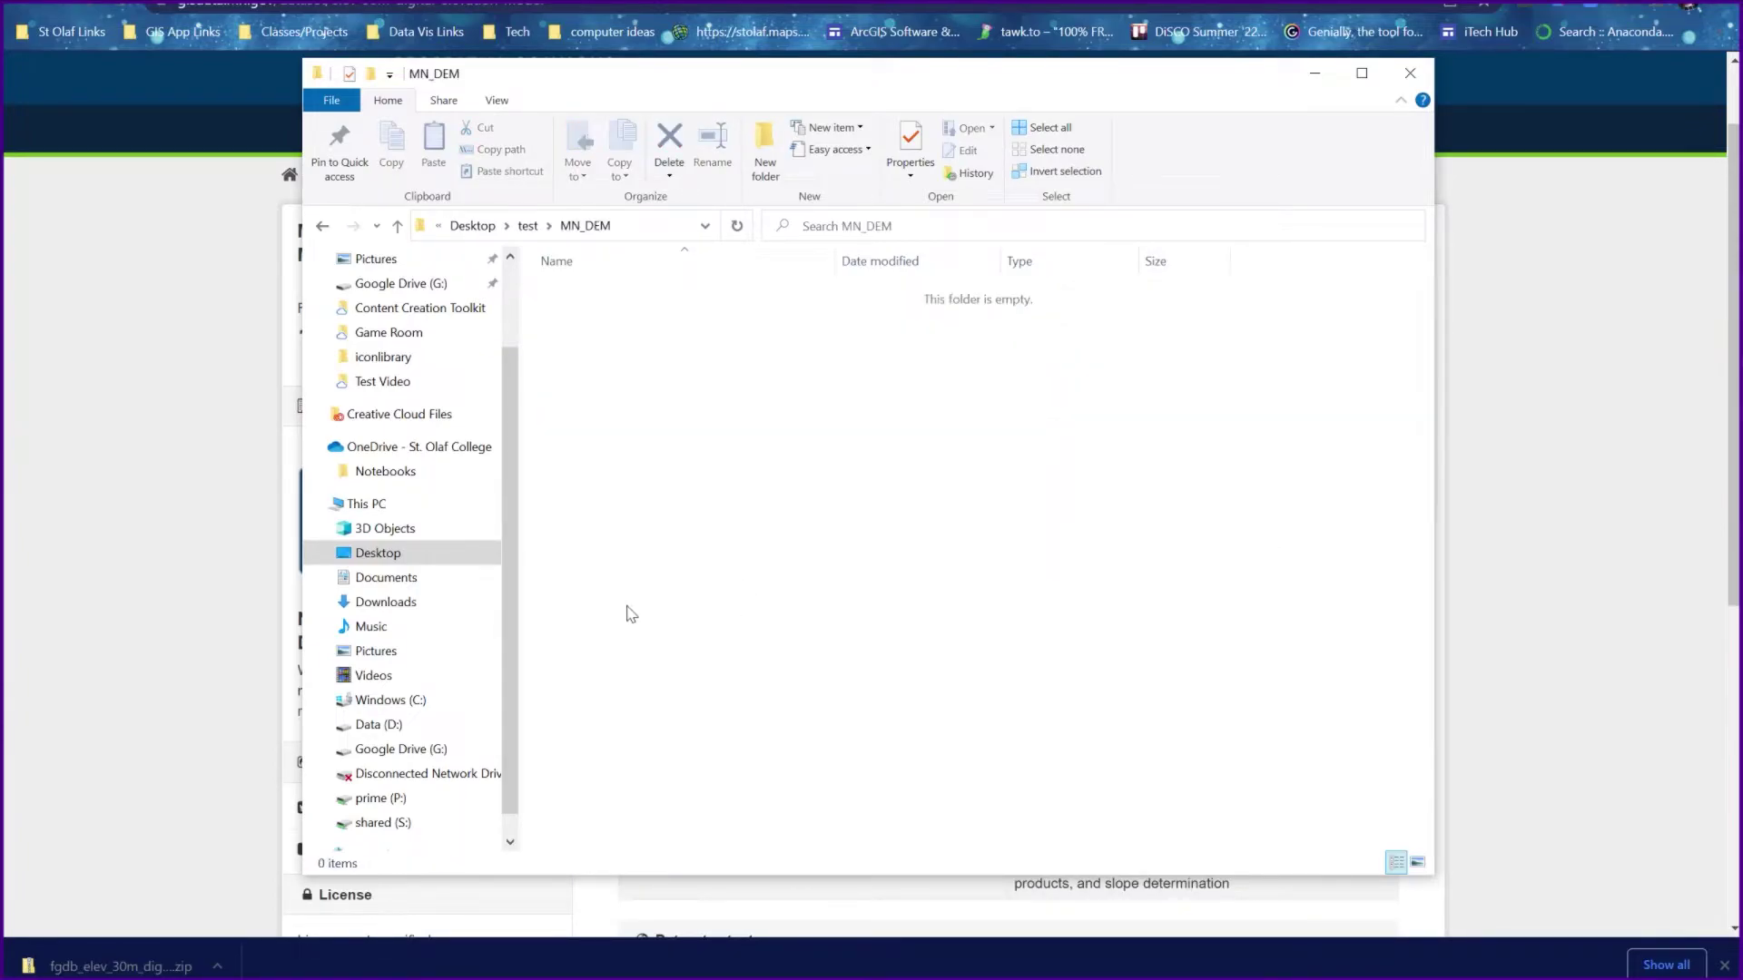
- Move fgdb_elev_30m_digital_elevation_model.zip from the Downloads folder into the MN_DEM folder
left_click(218, 967)
left_click(271, 895)
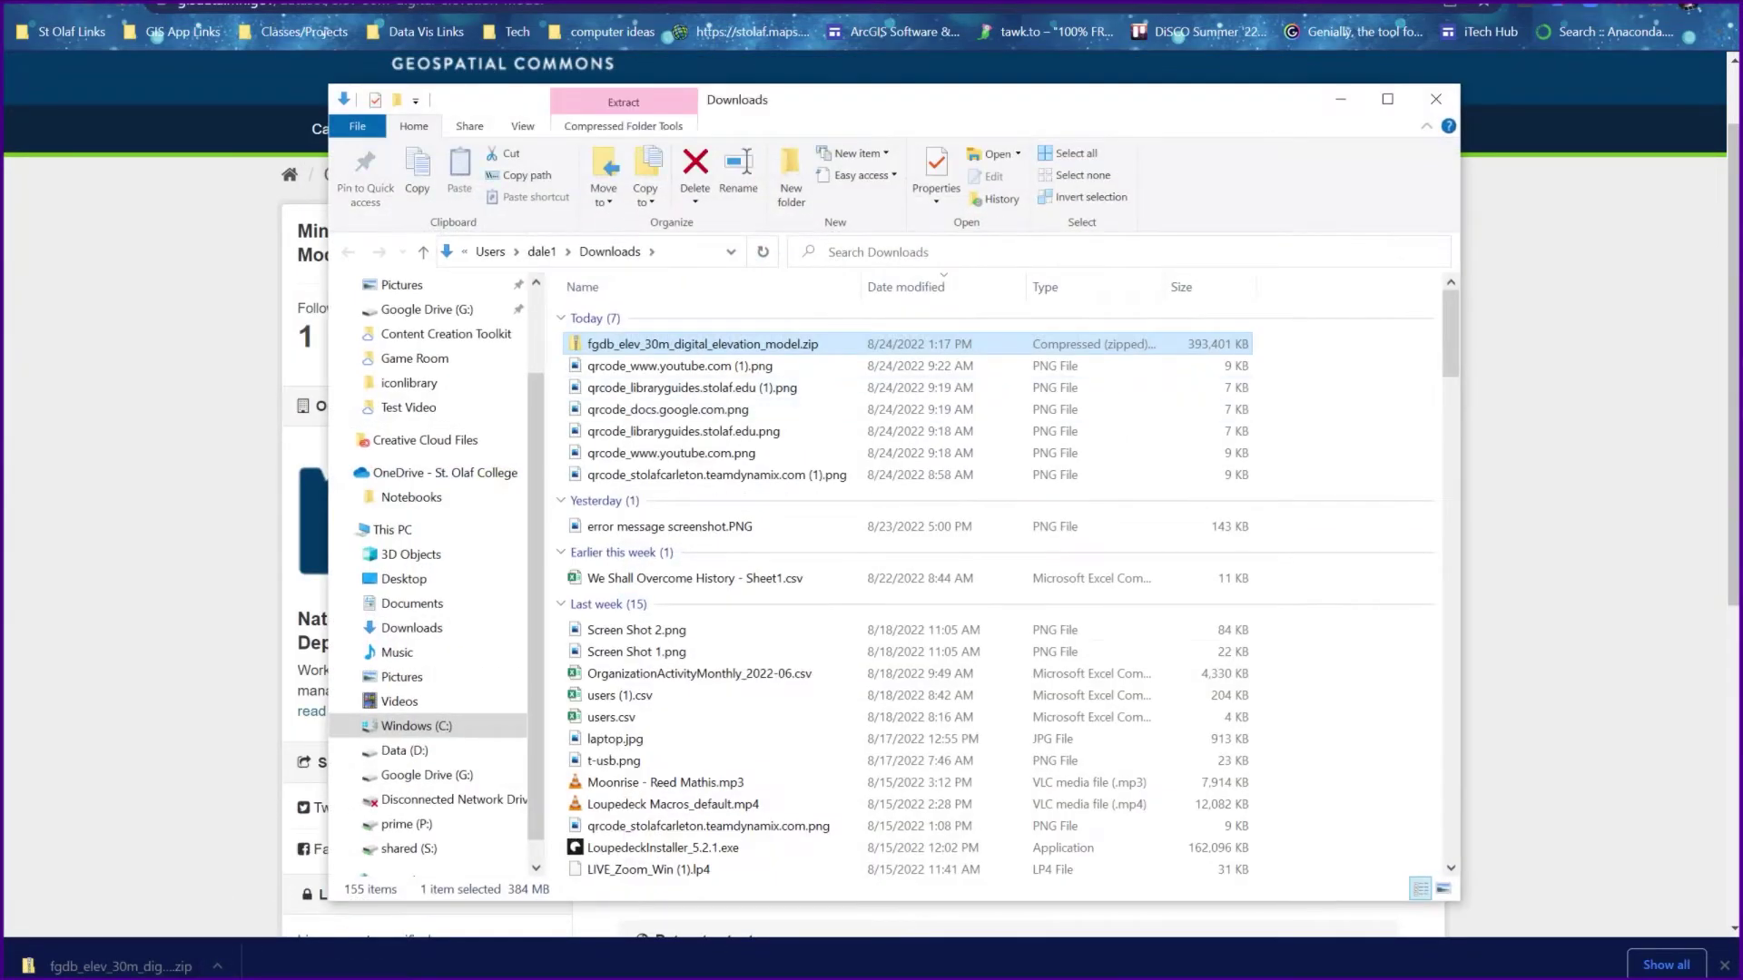
left_click(677, 604)
left_click(680, 349)
left_click(761, 623)
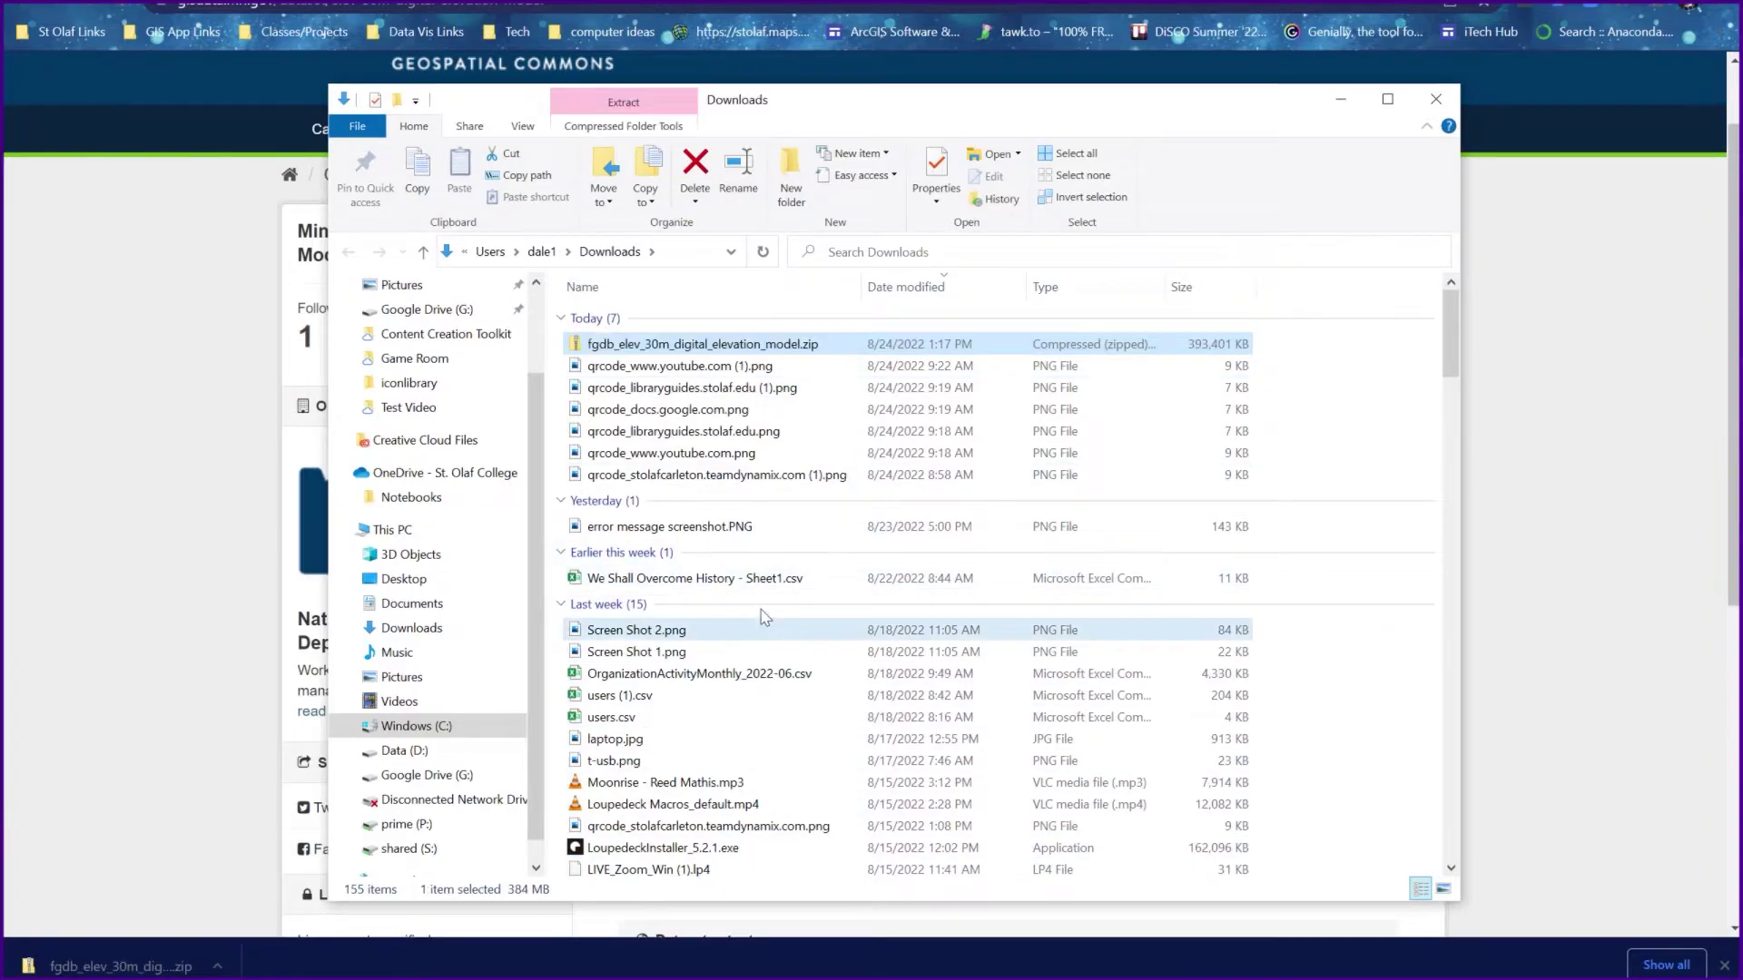
left_click(693, 344)
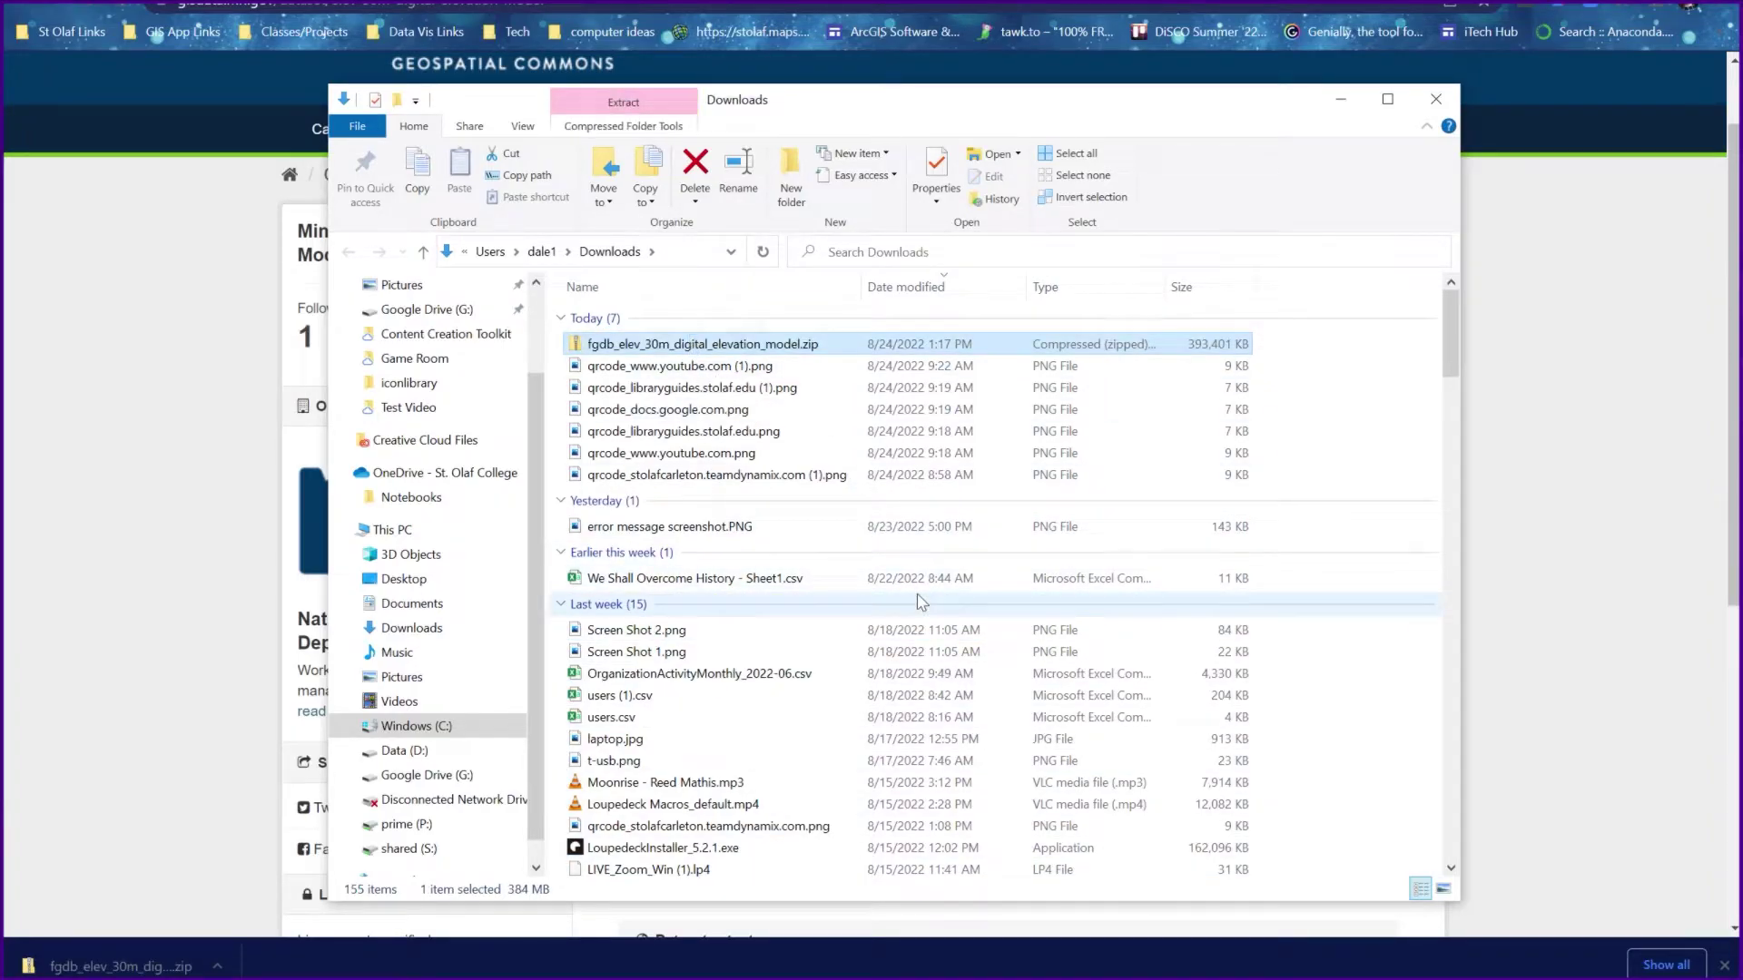
key("ctrl+x")
left_click(528, 979)
left_click(343, 930)
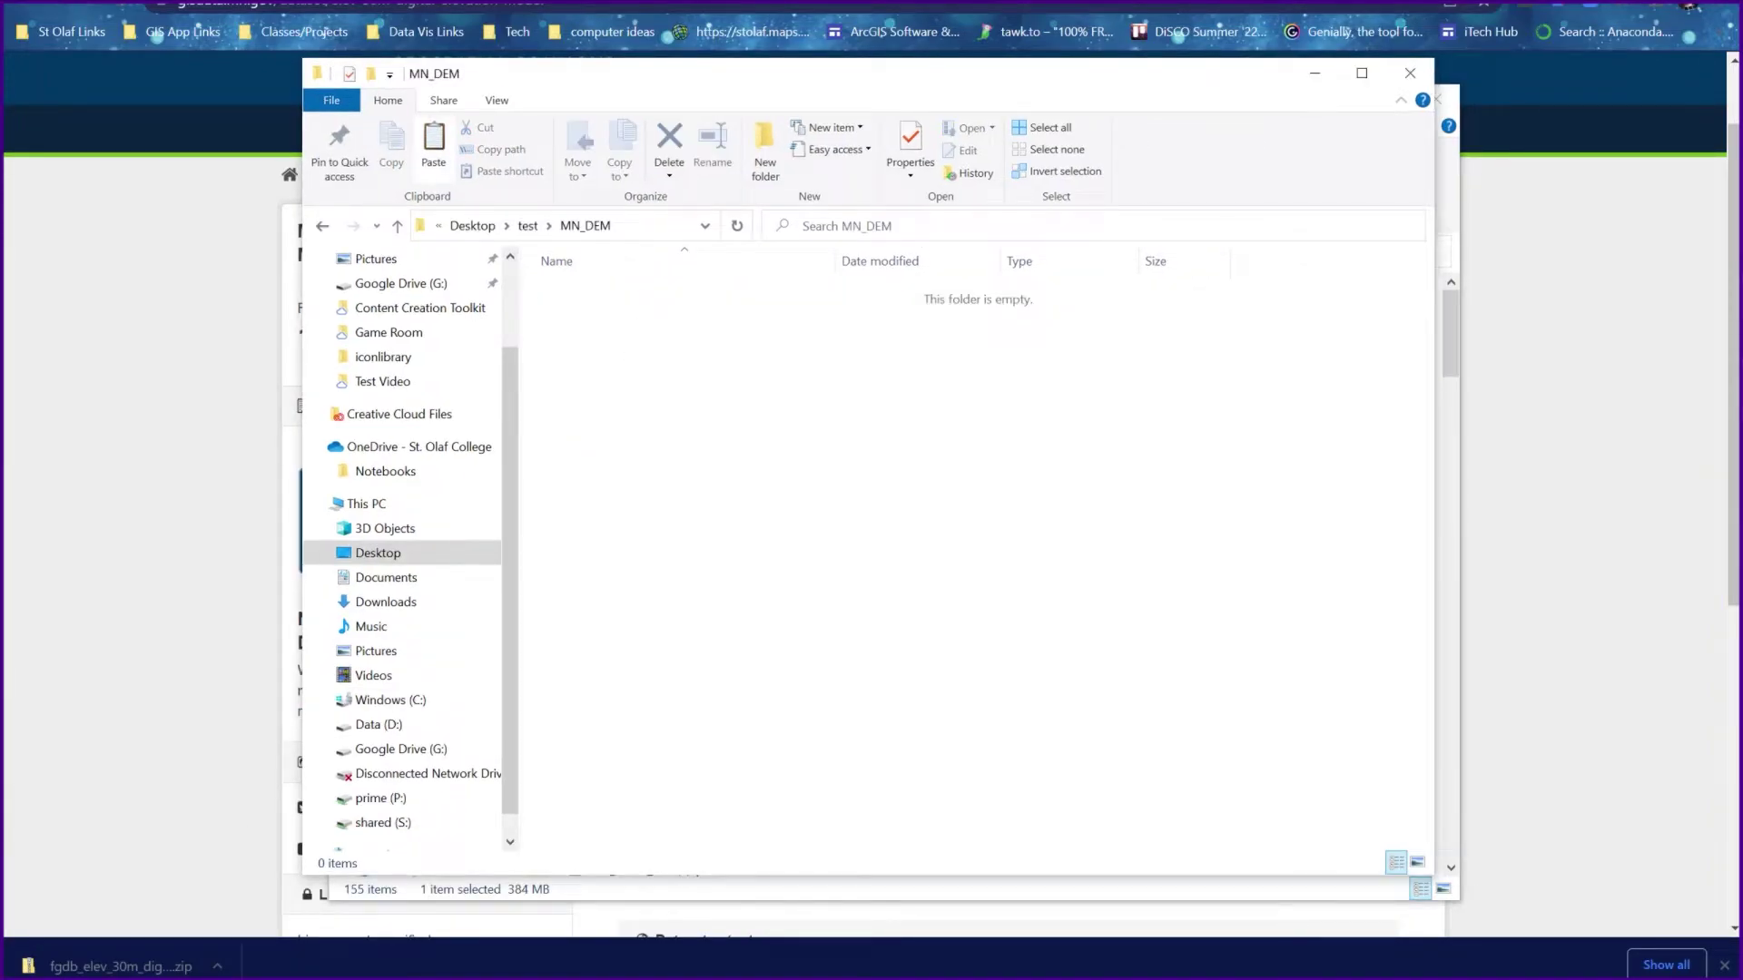
key("ctrl+v")
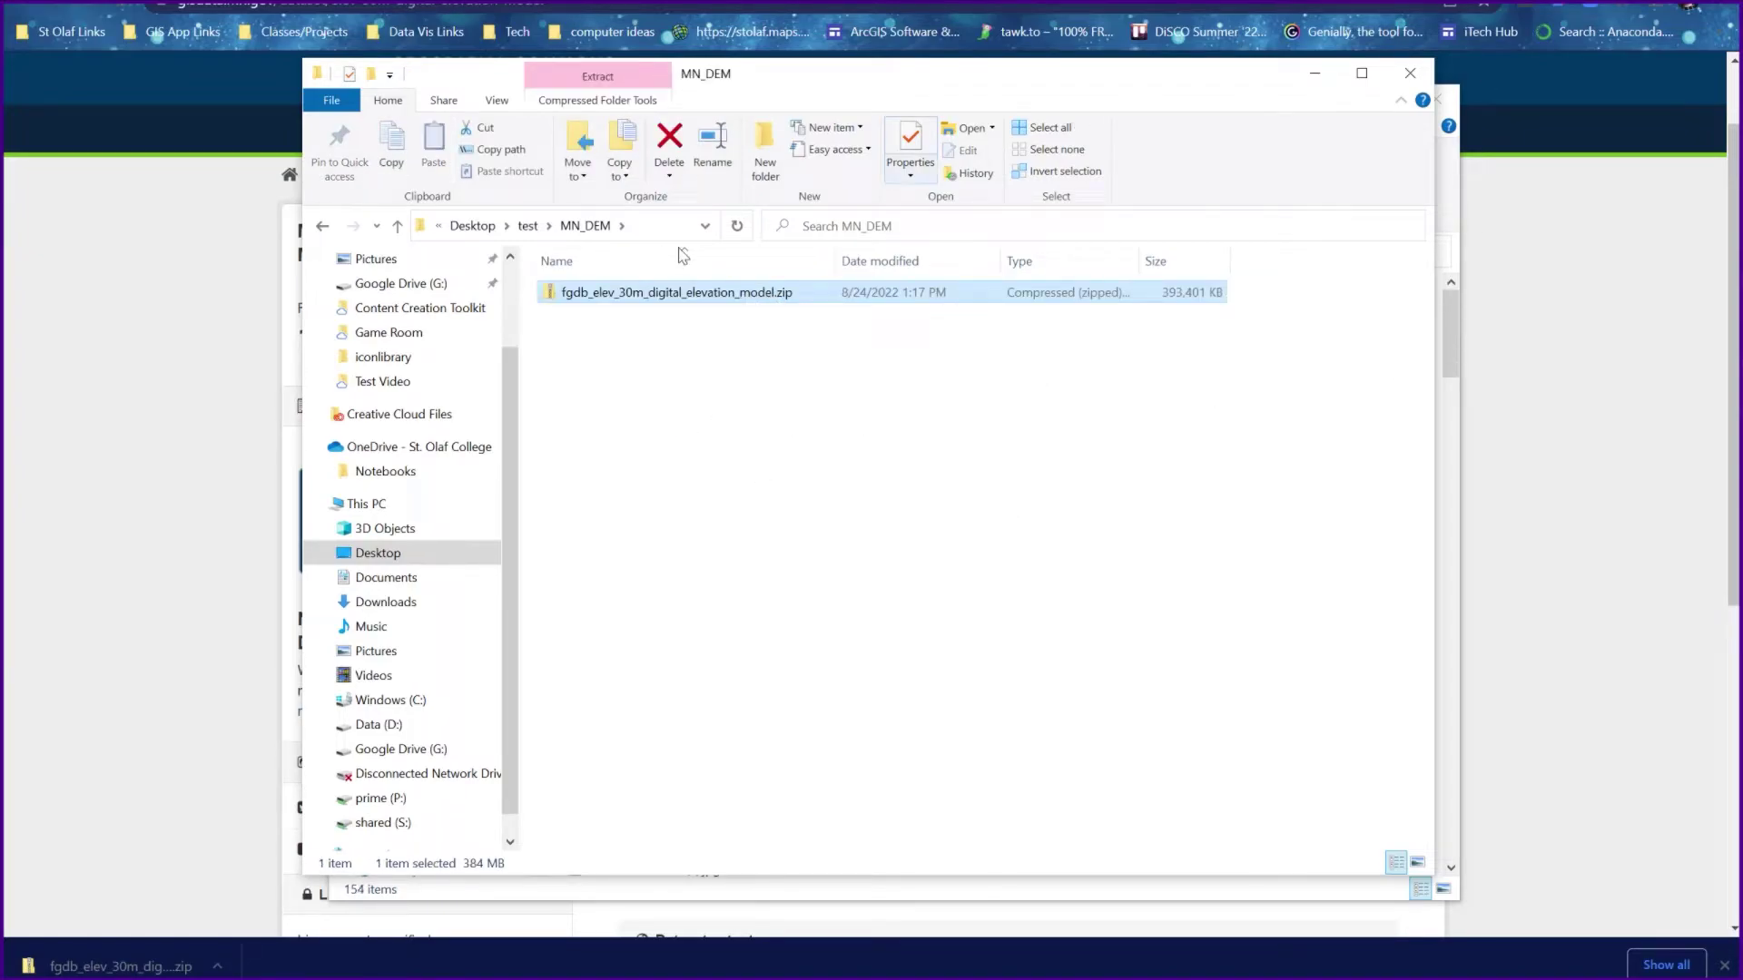
- Switch to ArcGIS Pro, collapse the GIS_DATA folder connection and expand the test folder connection
left_click(1213, 979)
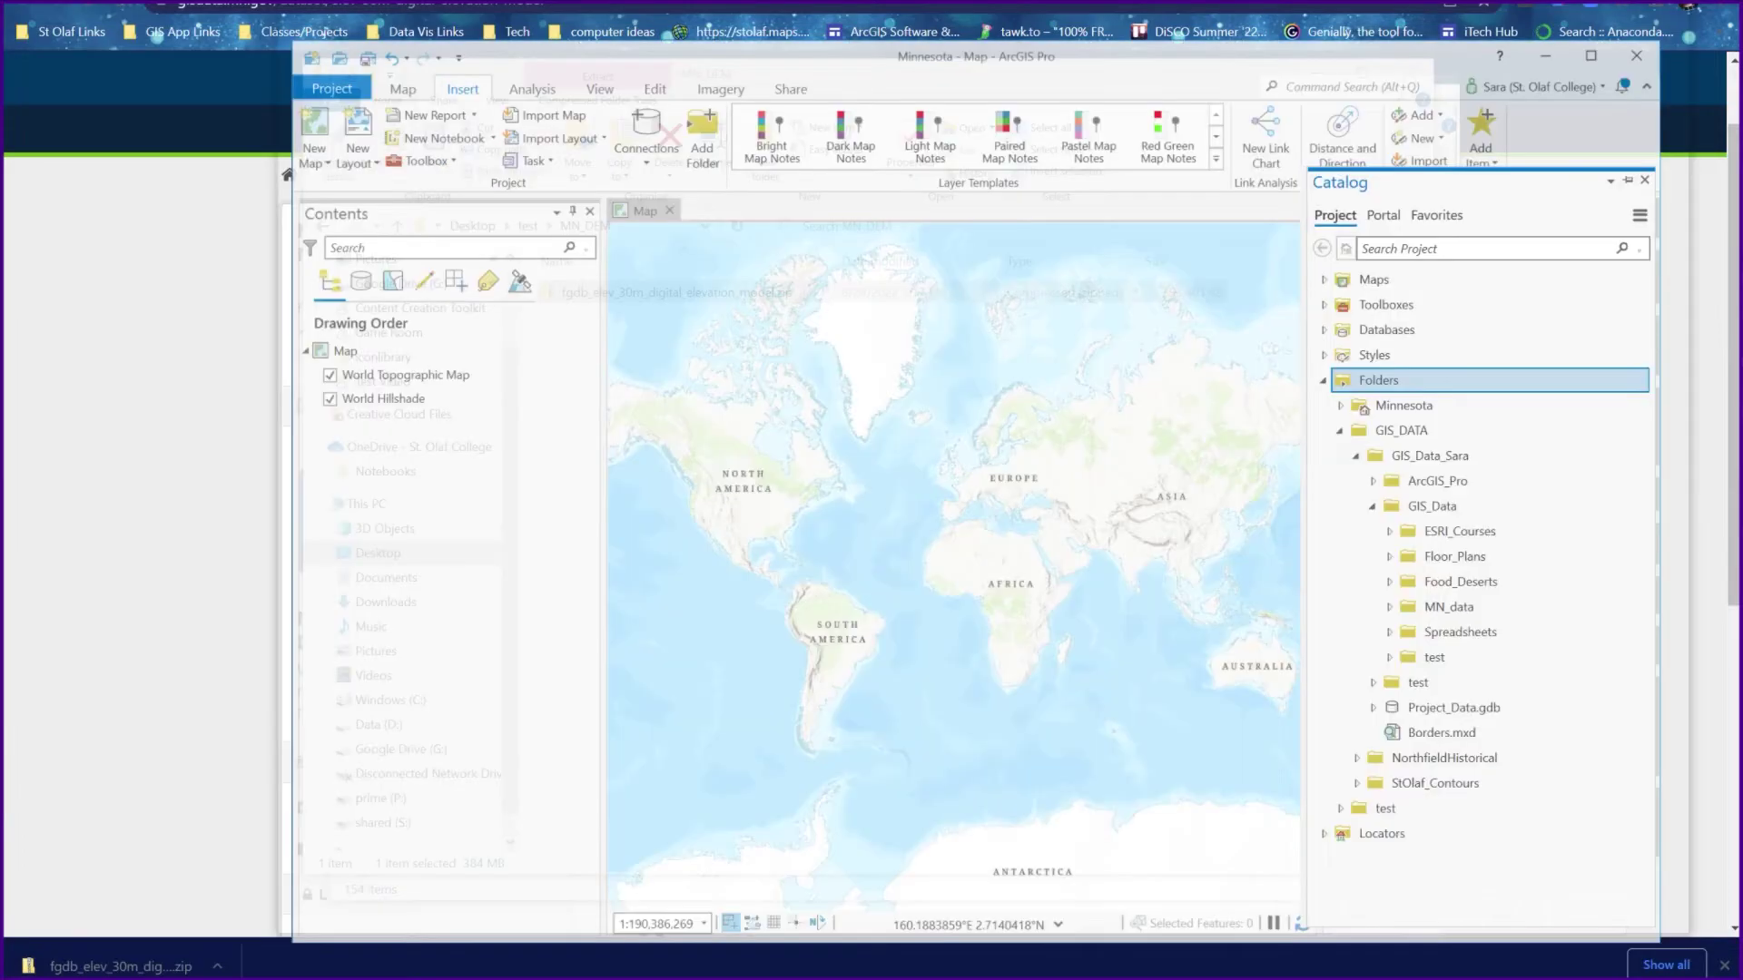
left_click_drag(1195, 20, 1080, 43)
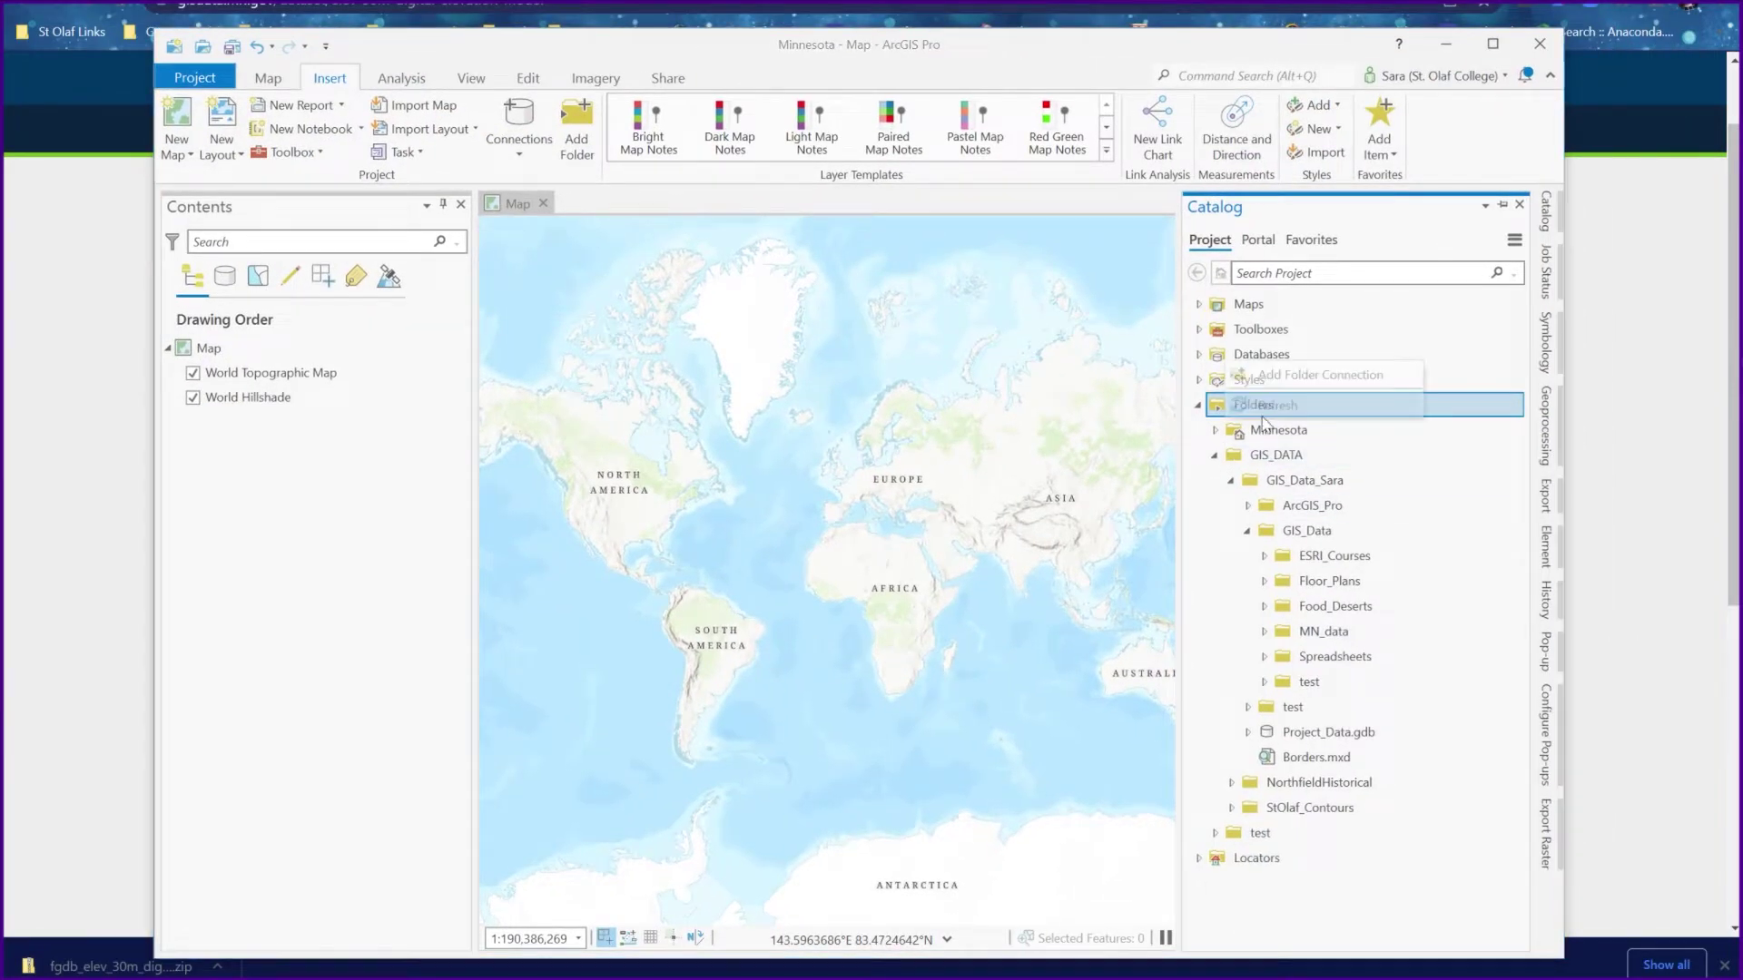
right_click(1249, 405)
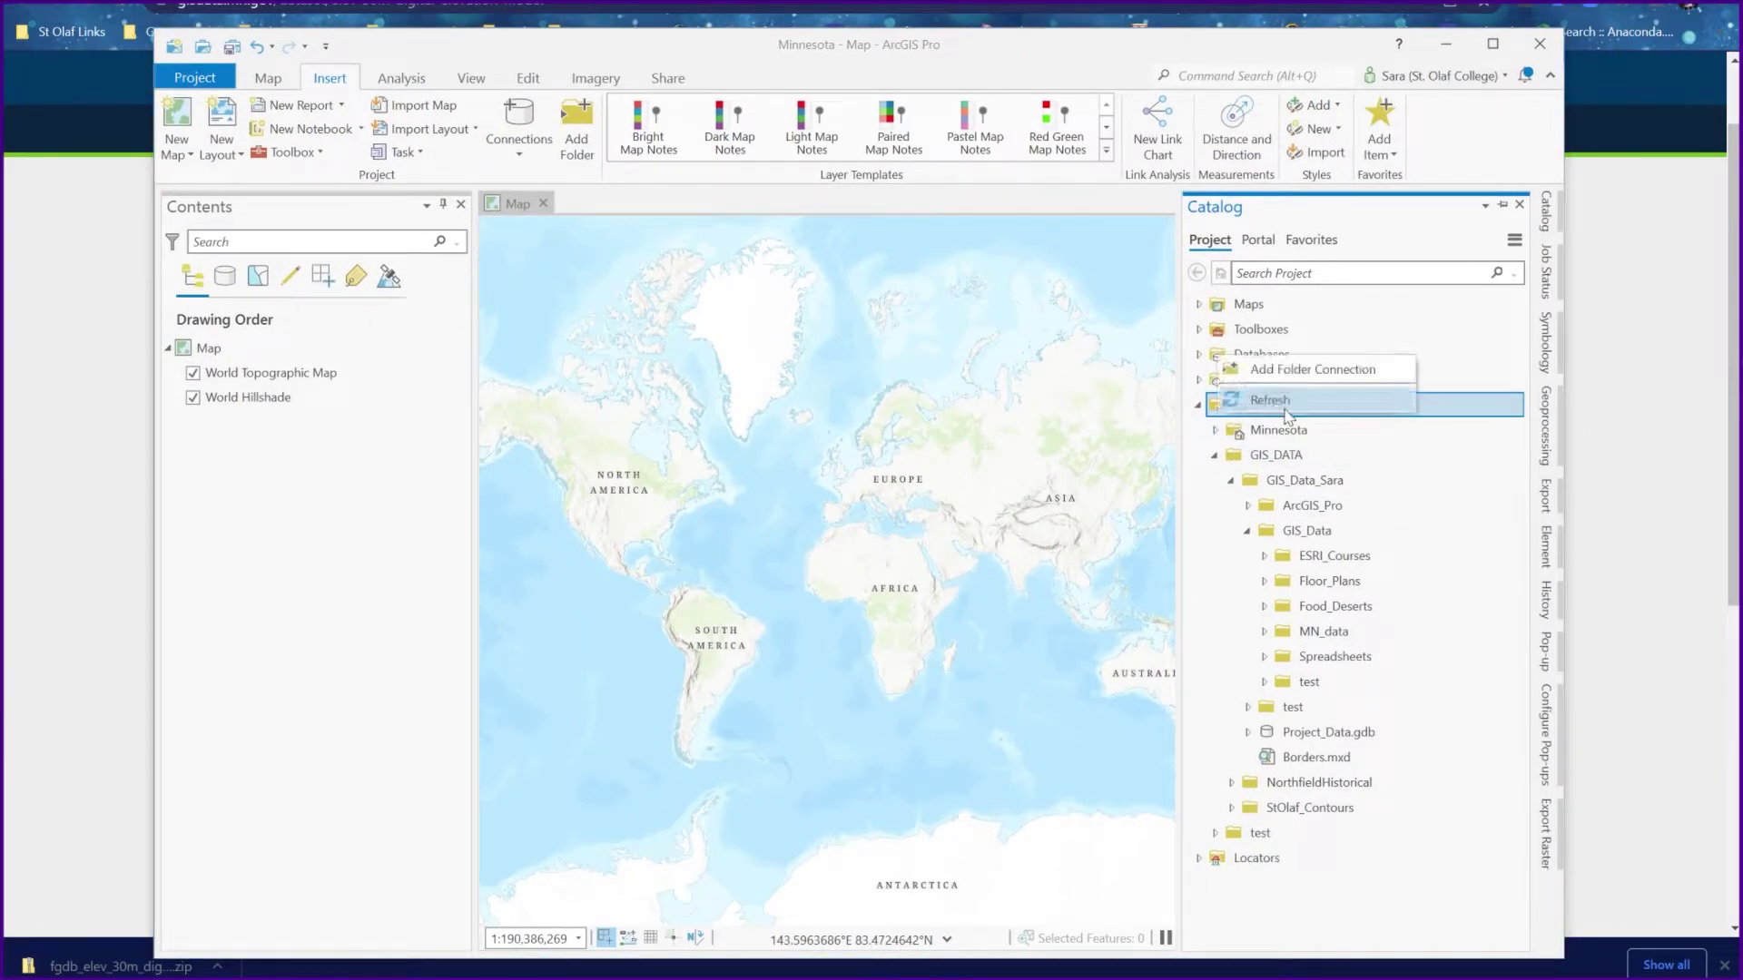
left_click(1263, 409)
left_click(1215, 455)
left_click(1214, 480)
left_click(1265, 487)
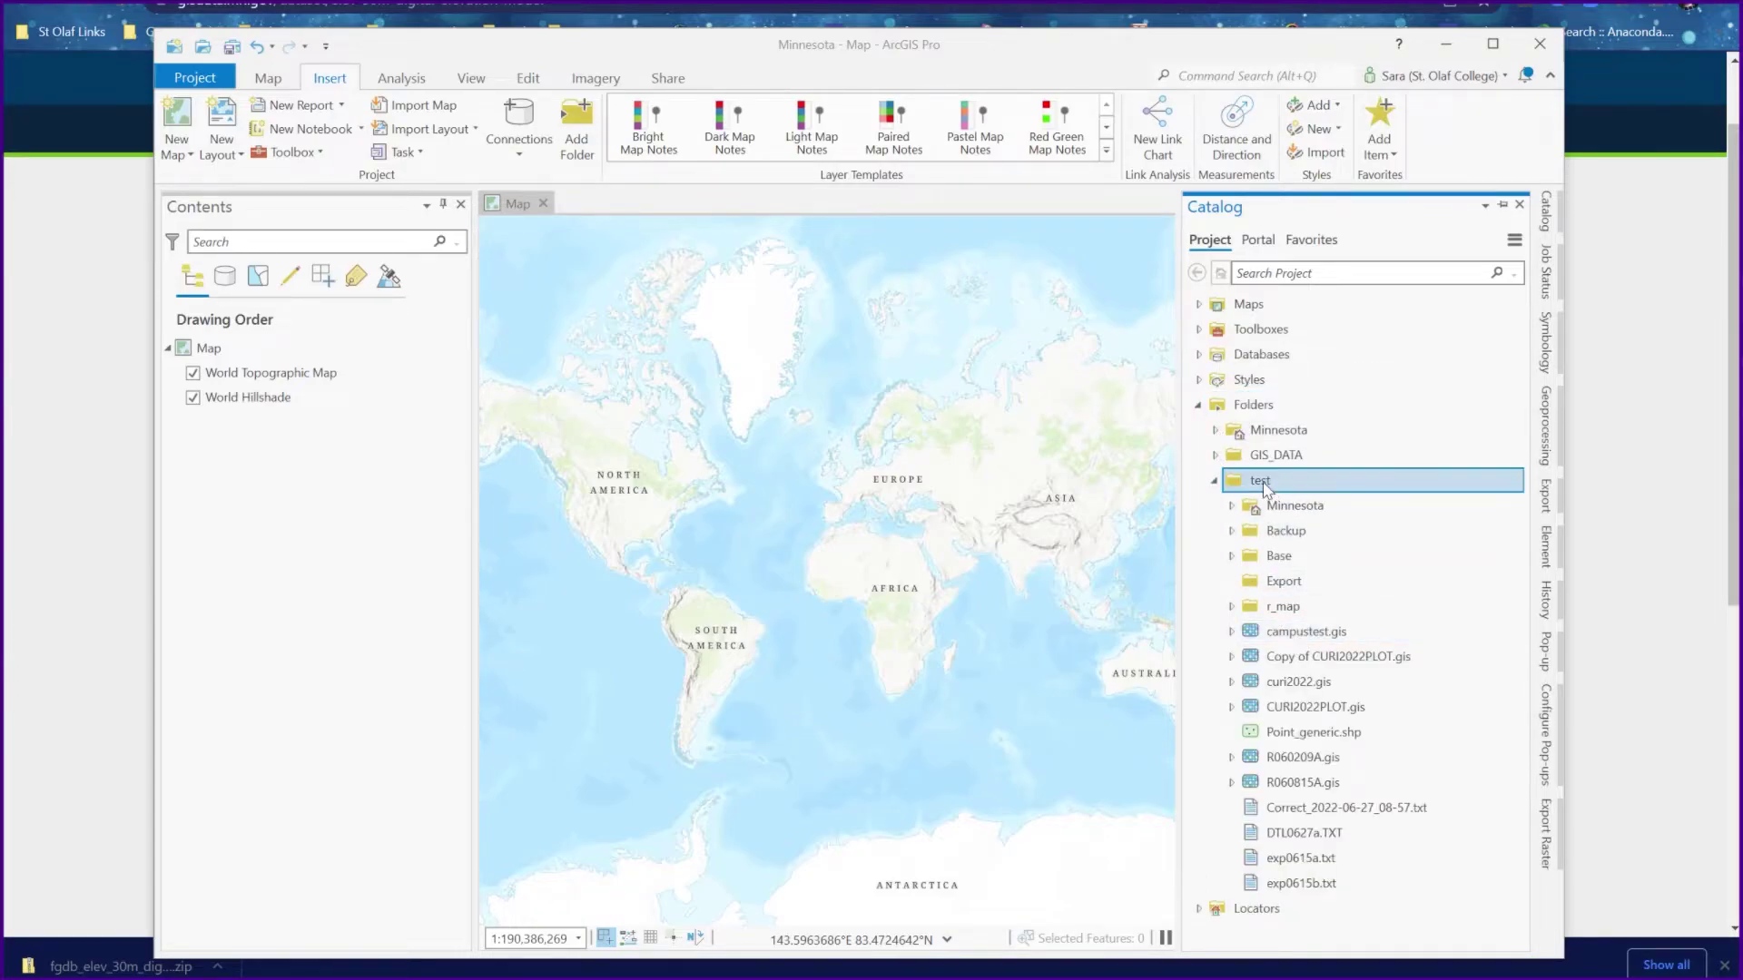
- Refresh the test folder connection and its MN_DEM subfolder in the project catalog
right_click(1265, 488)
left_click(1416, 638)
left_click(1234, 464)
left_click(1216, 456)
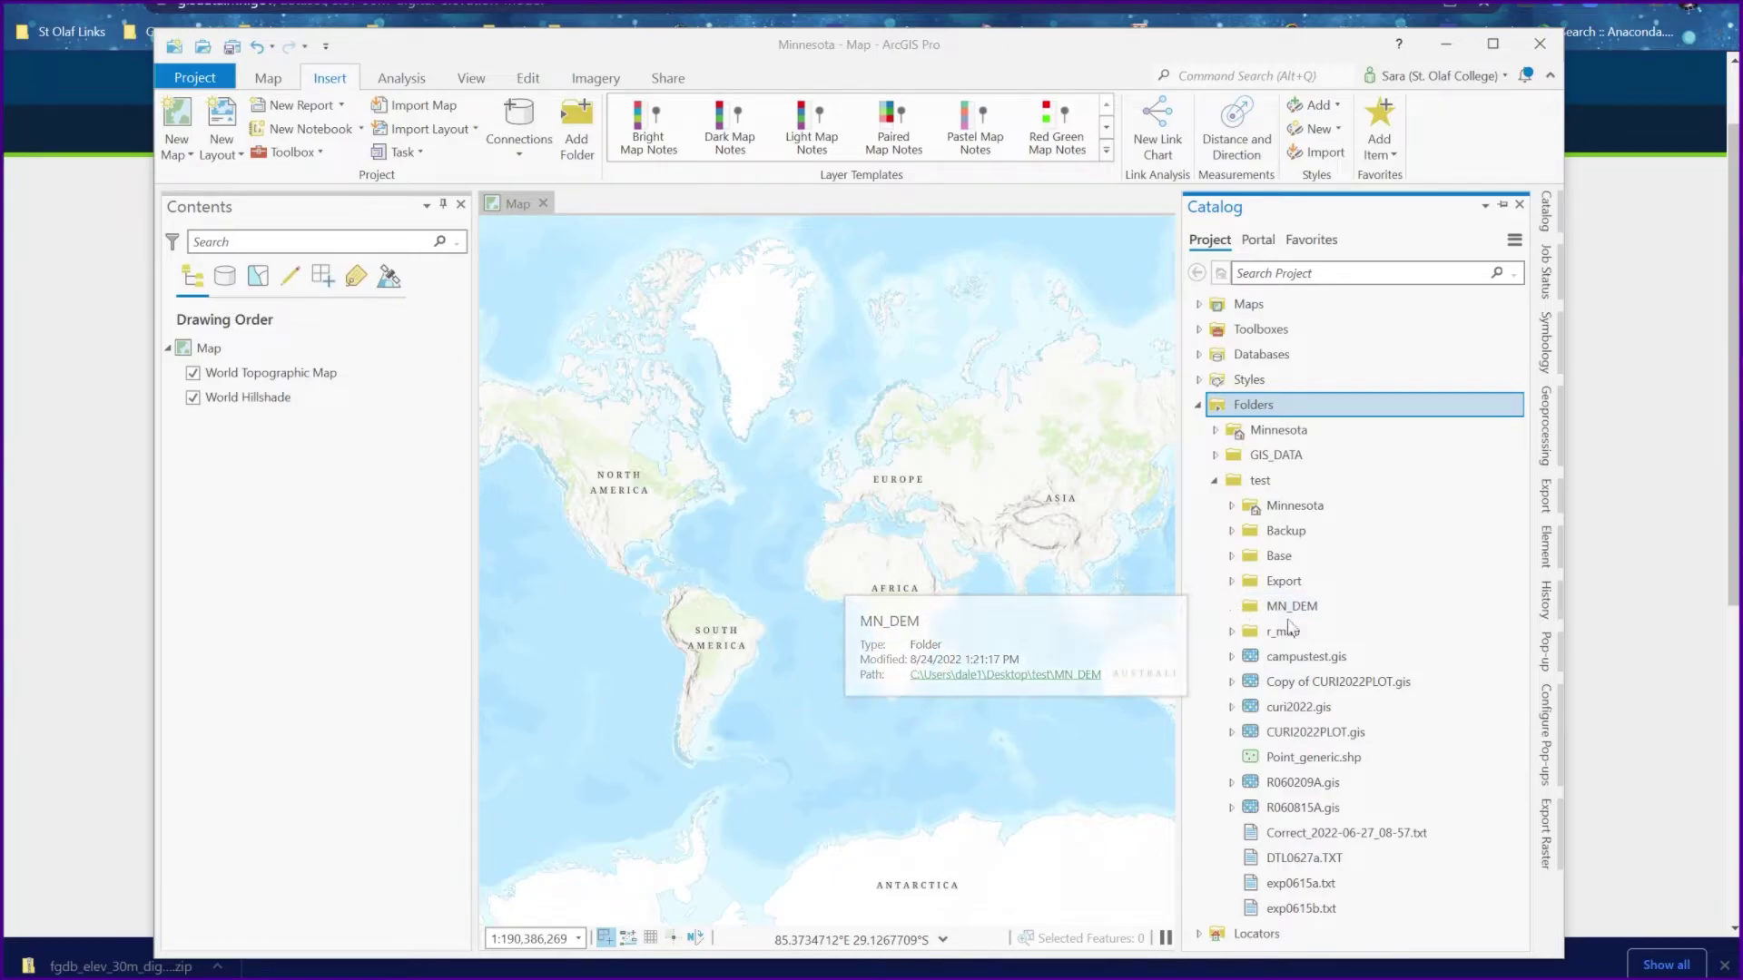
right_click(1298, 606)
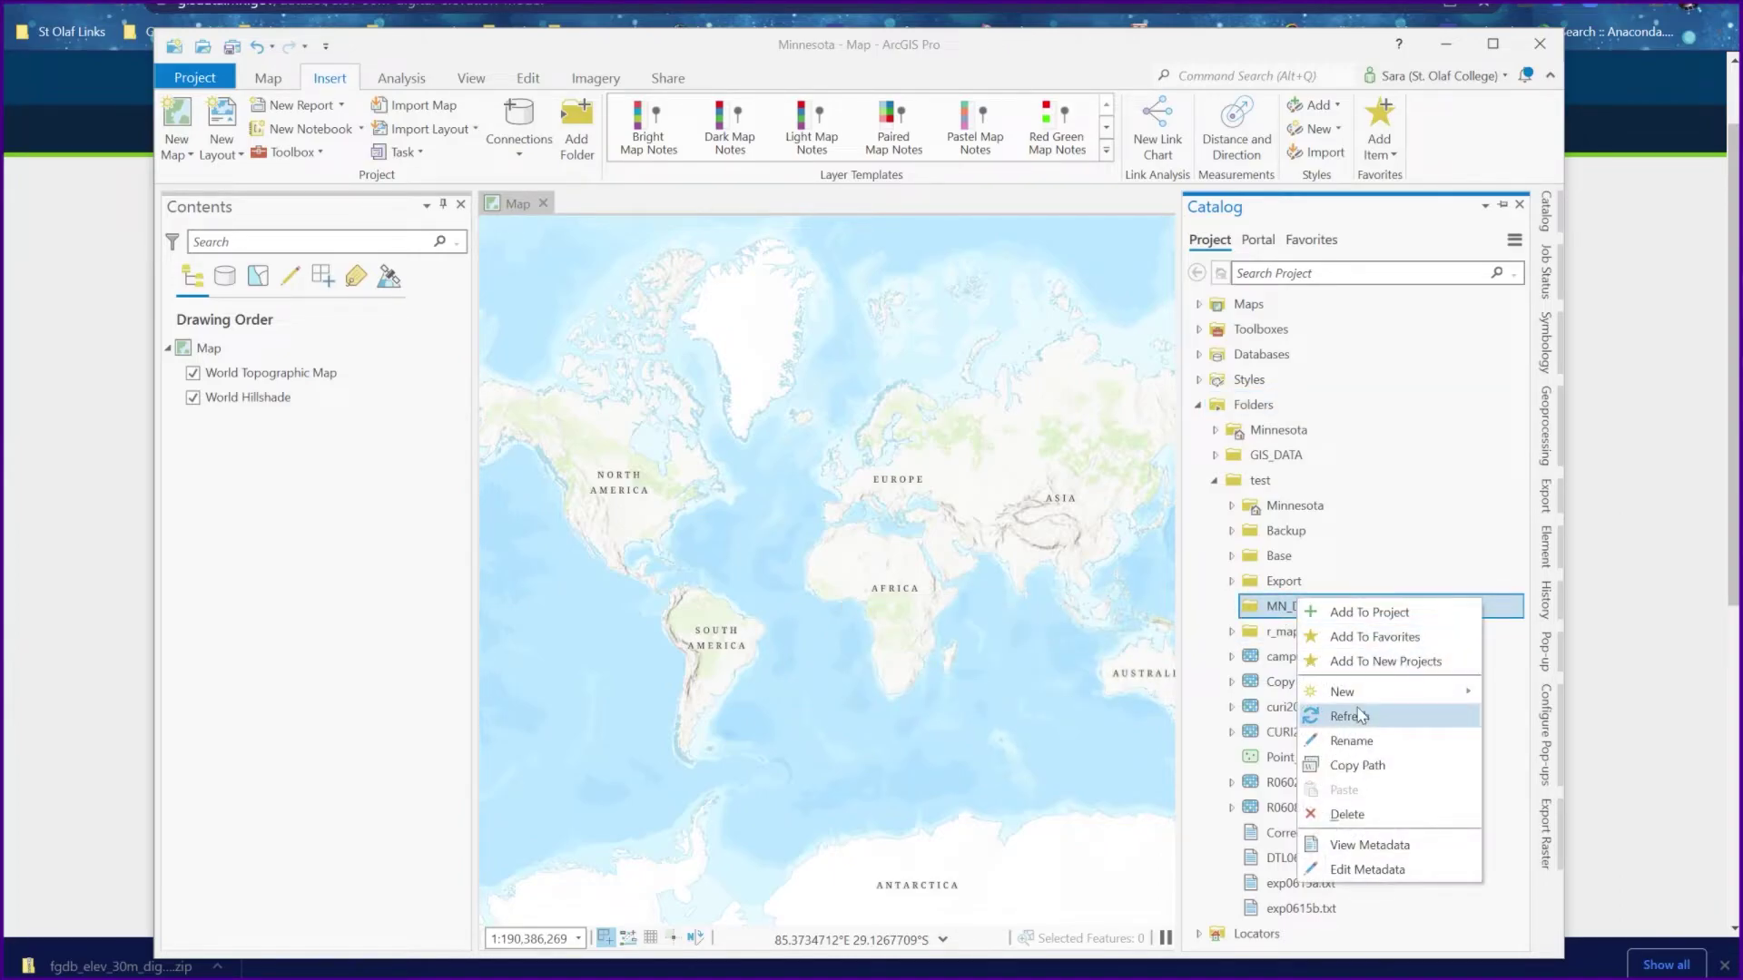
left_click(1371, 718)
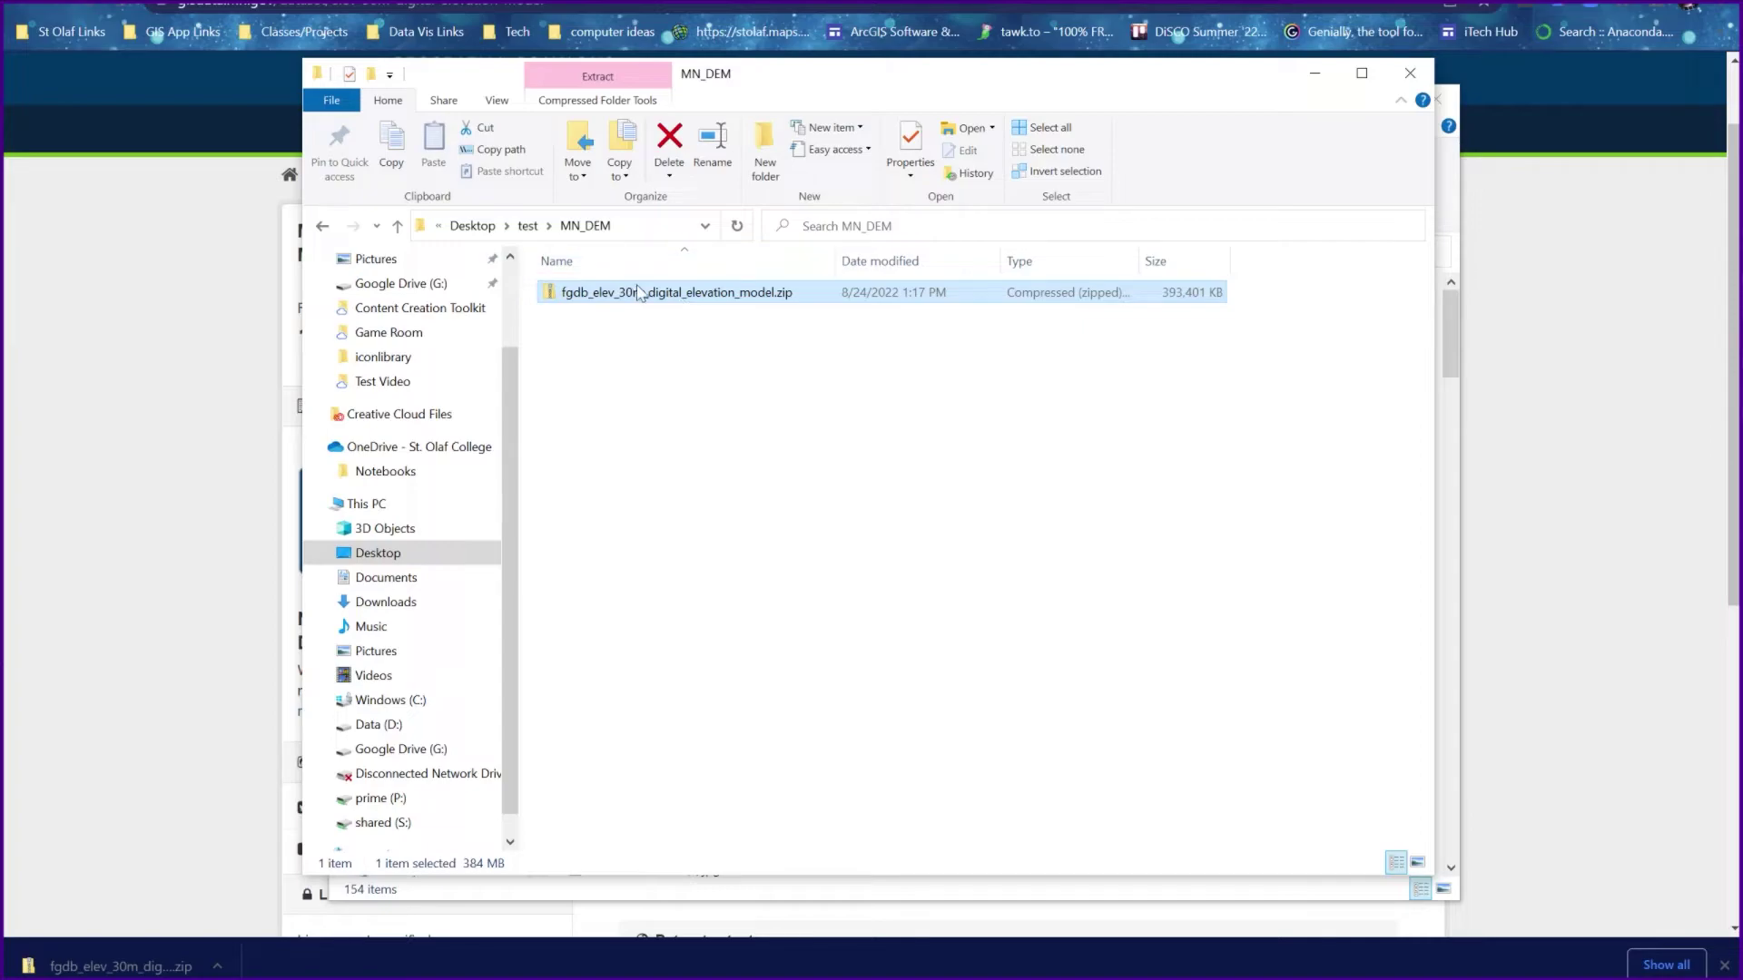
- Switch to File Explorer and copy the contents of fgdb_elev_30m_digital_elevation_model.zip into the MN_DEM folder
left_click_drag(851, 536, 589, 285)
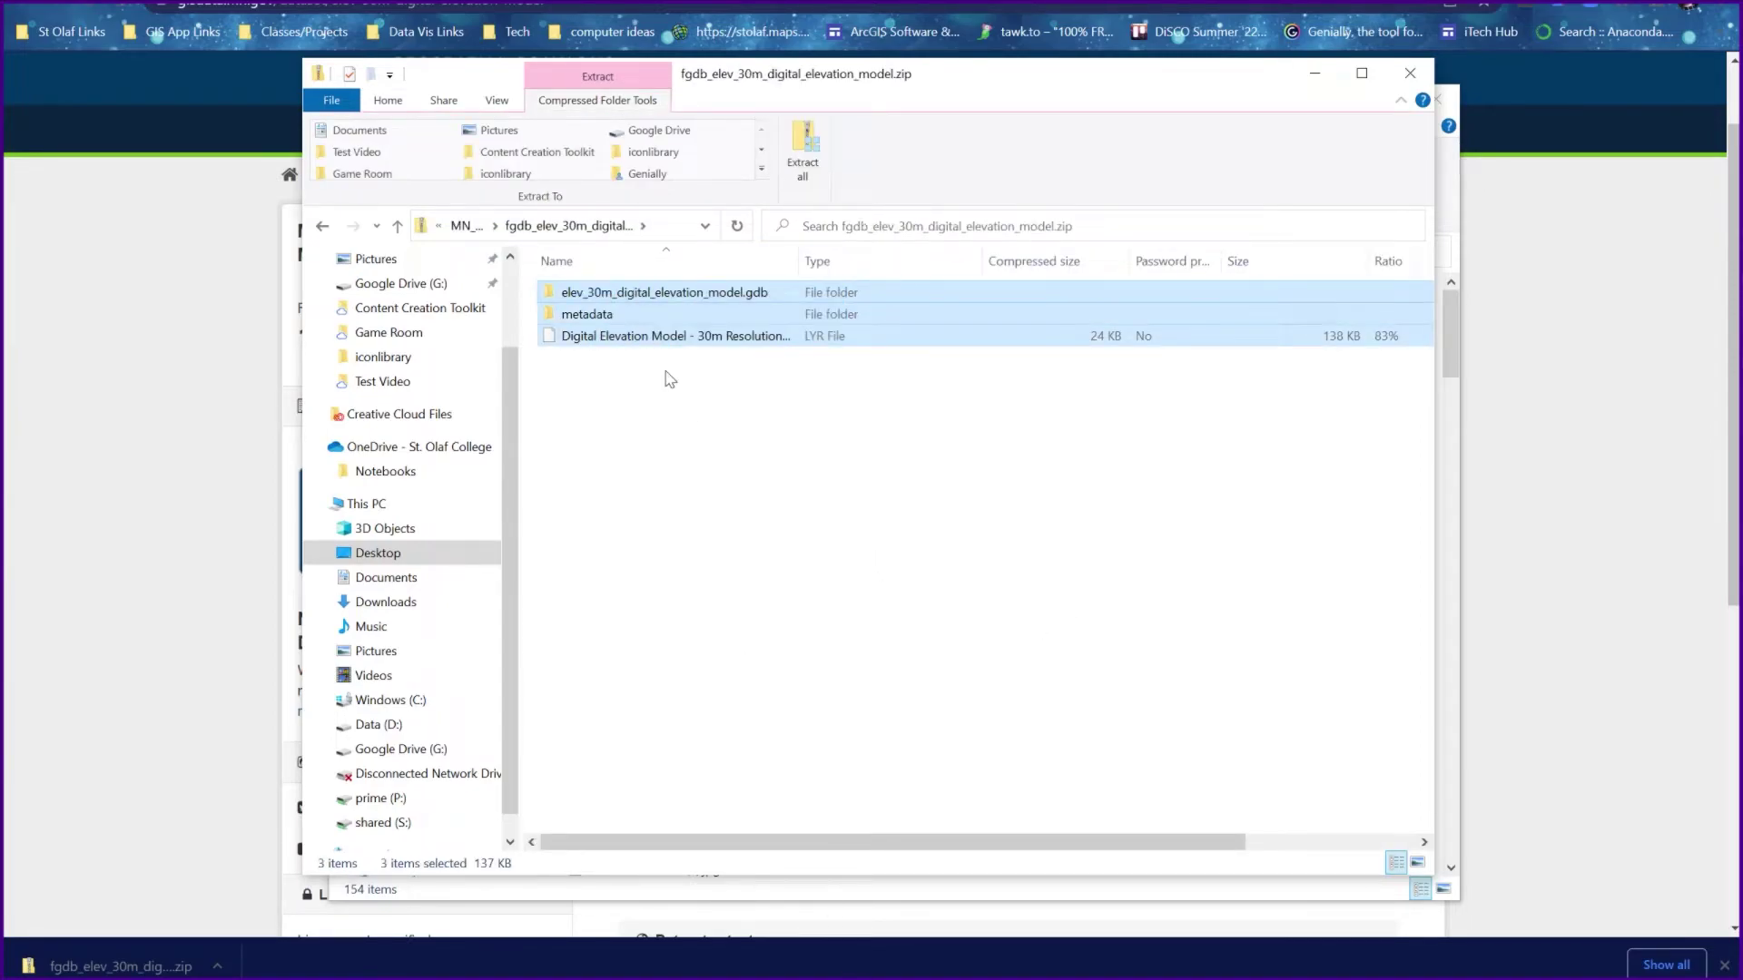
right_click(653, 297)
left_click(788, 383)
key("alt+Left")
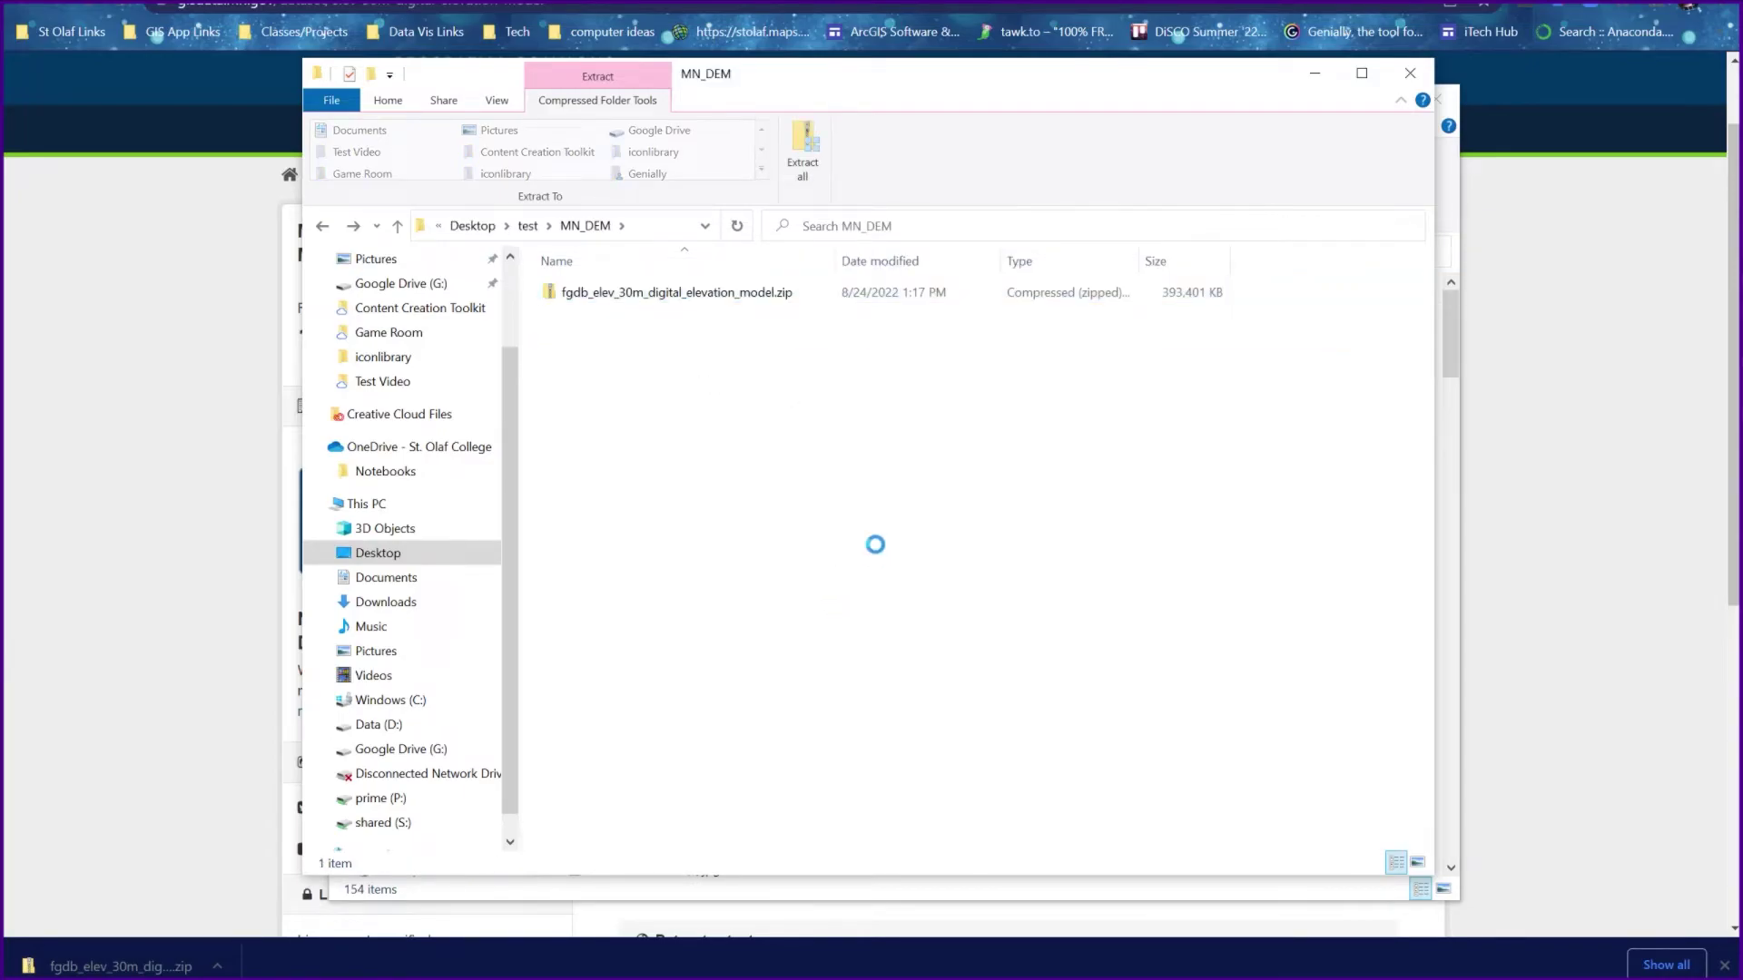
right_click(868, 530)
left_click(912, 669)
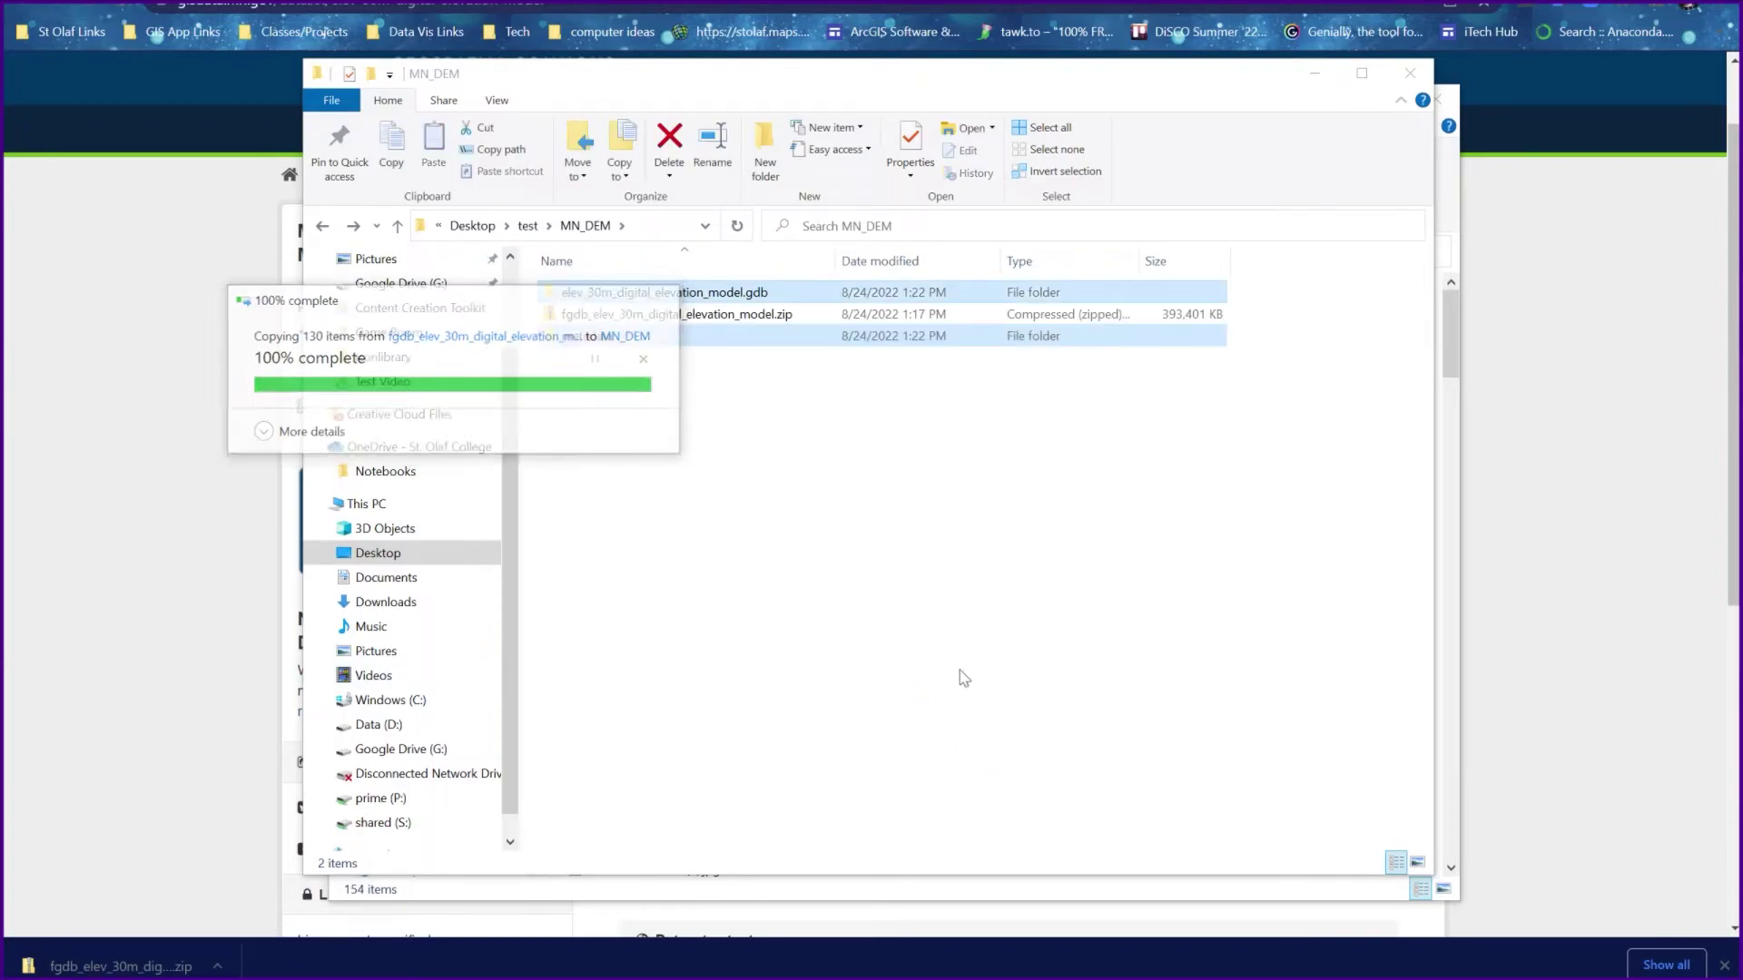
left_click(937, 547)
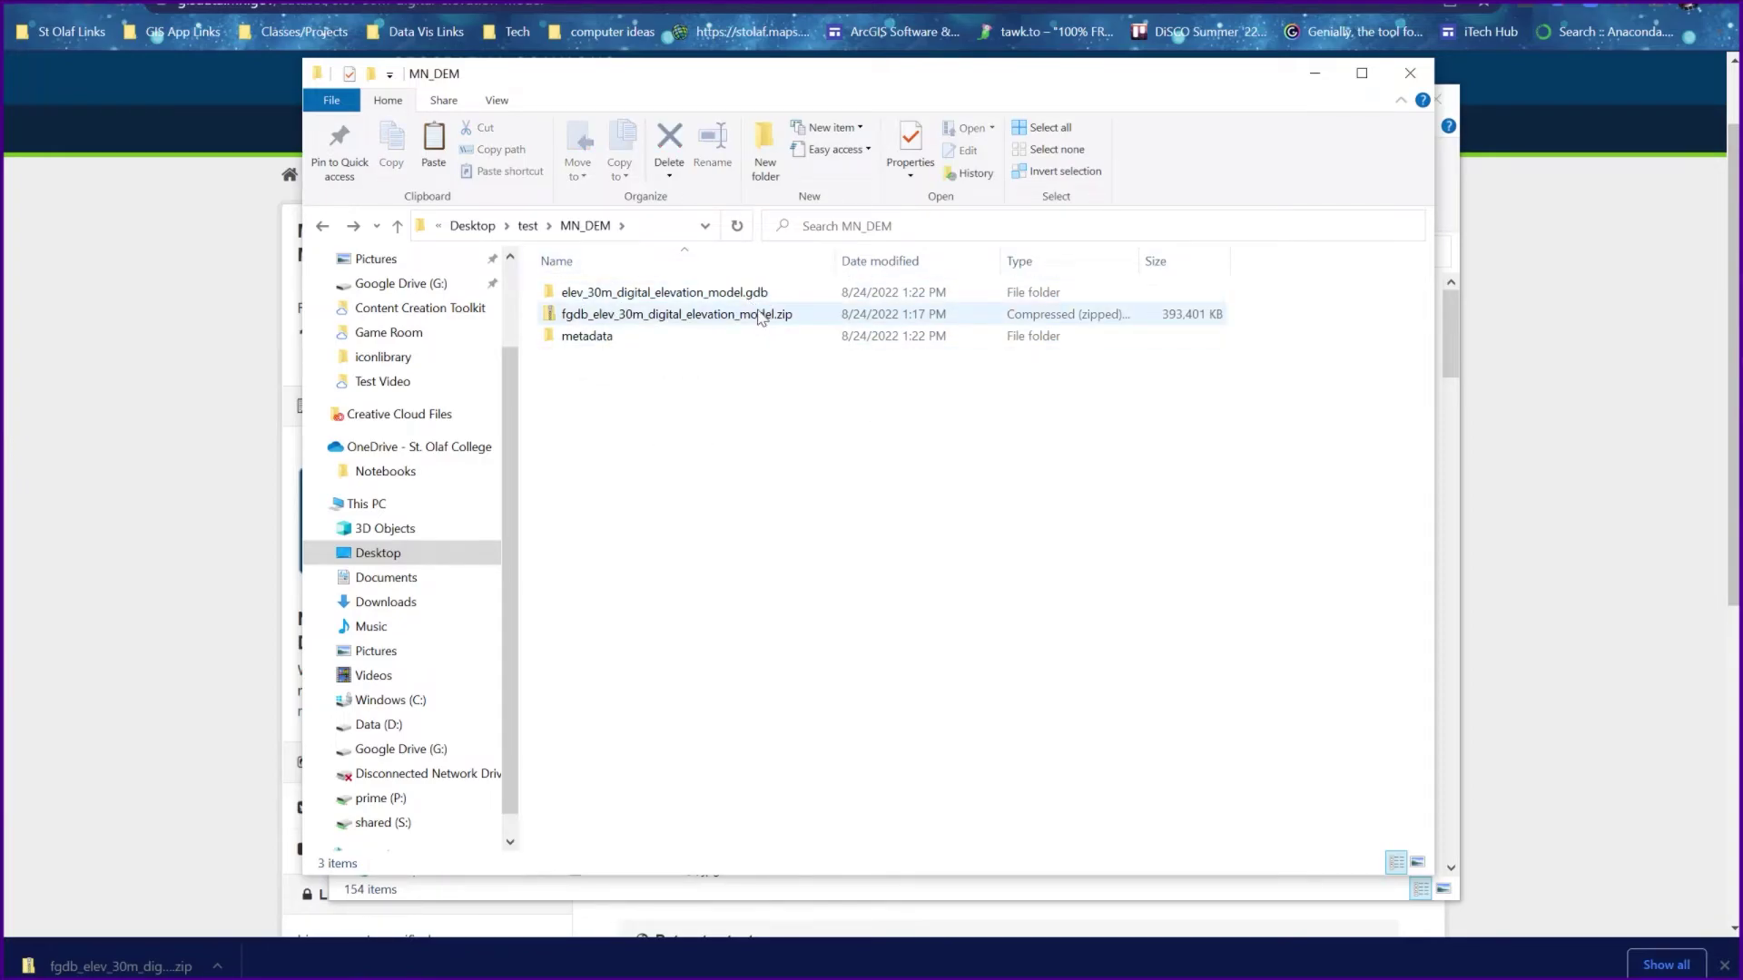
- Open the extracted elev_30m_digital_elevation_model.gdb folder in File Explorer and look through its files
double_click(690, 292)
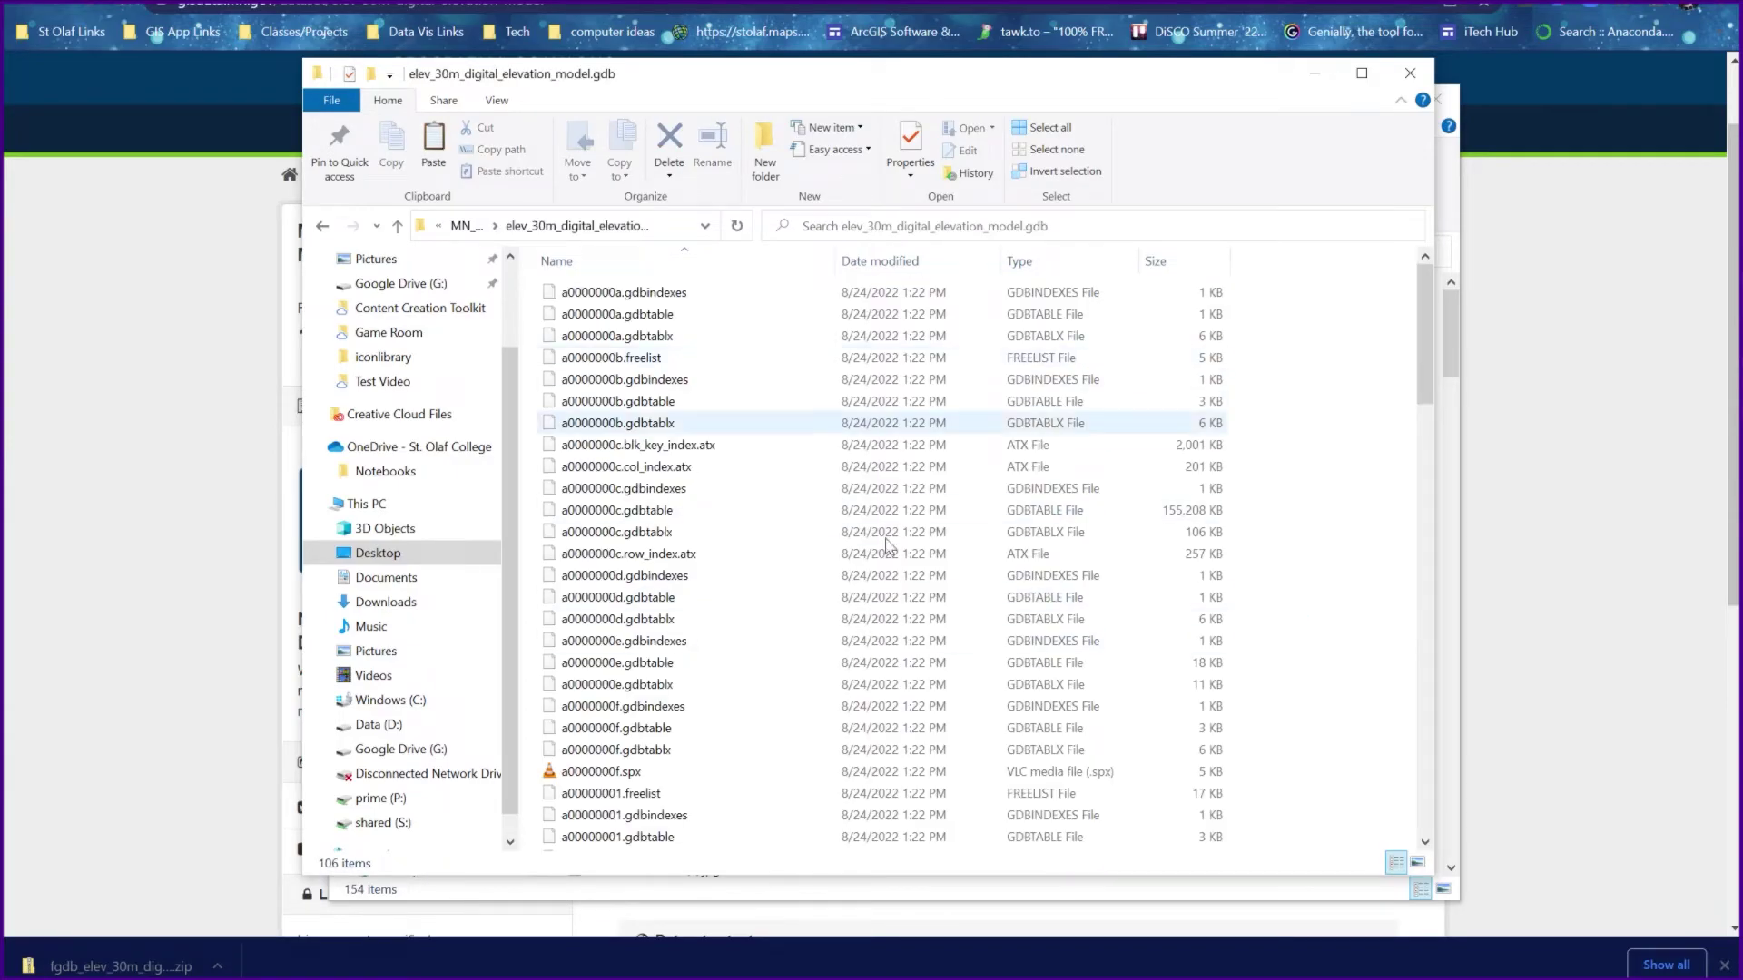
scroll(908, 545, "down", 6)
scroll(1005, 641, "down", 15)
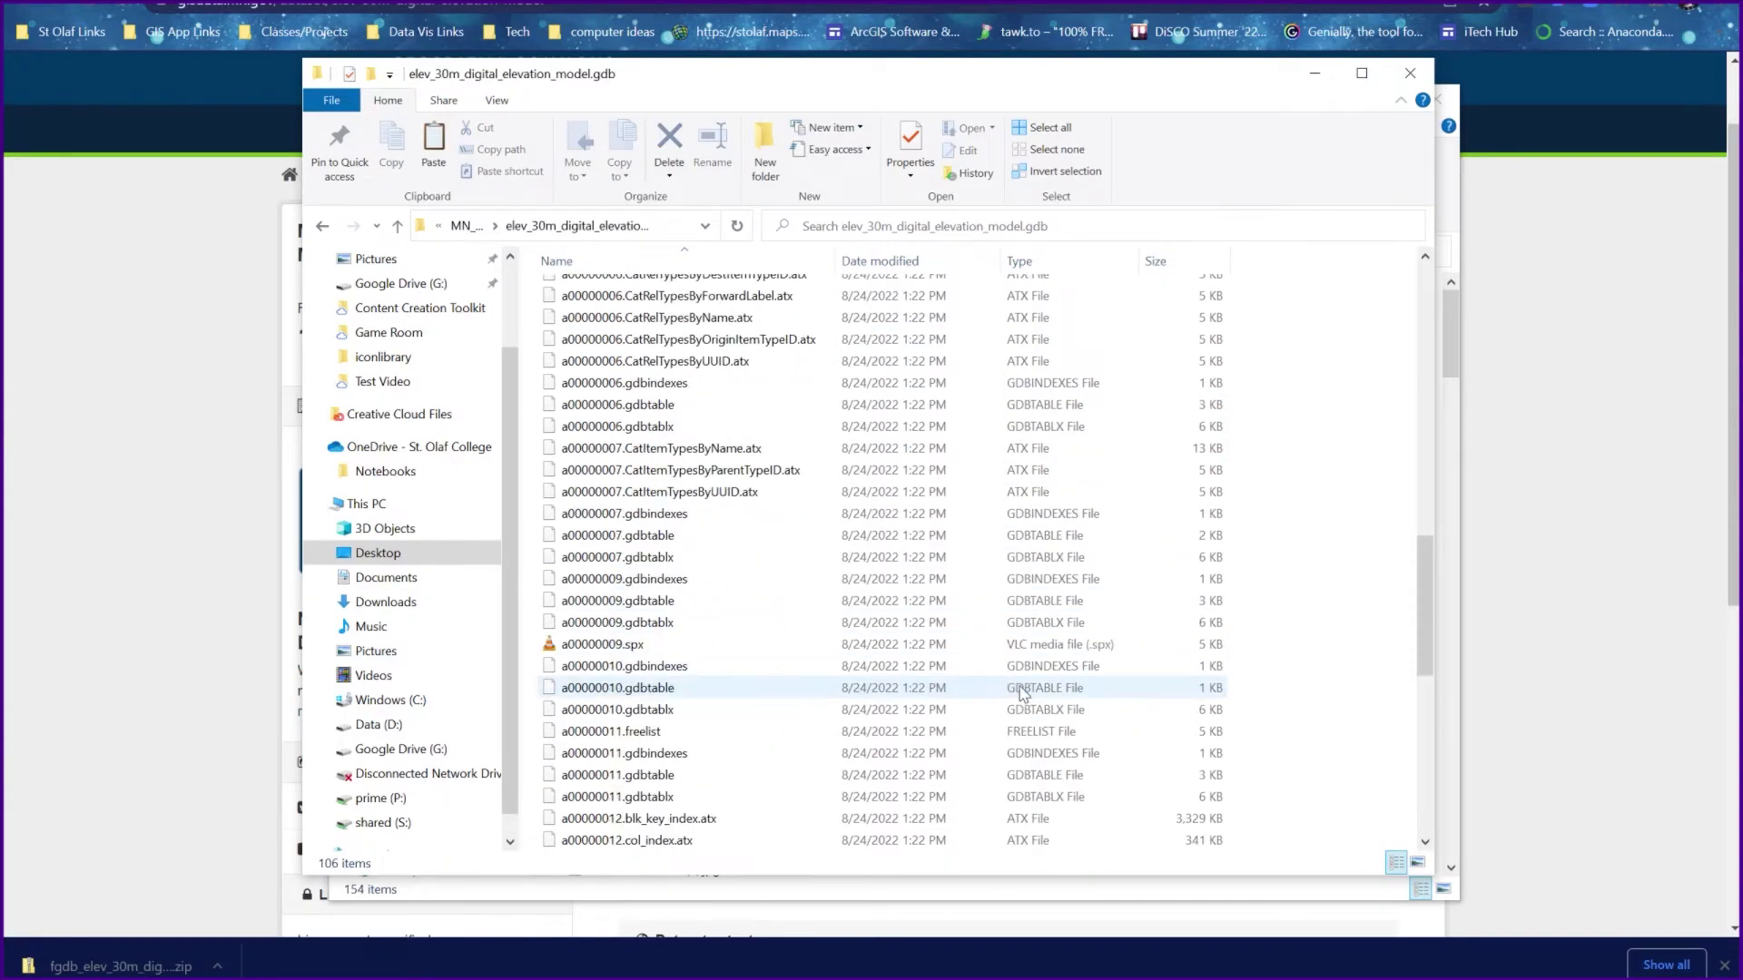
scroll(1128, 727, "up", 16)
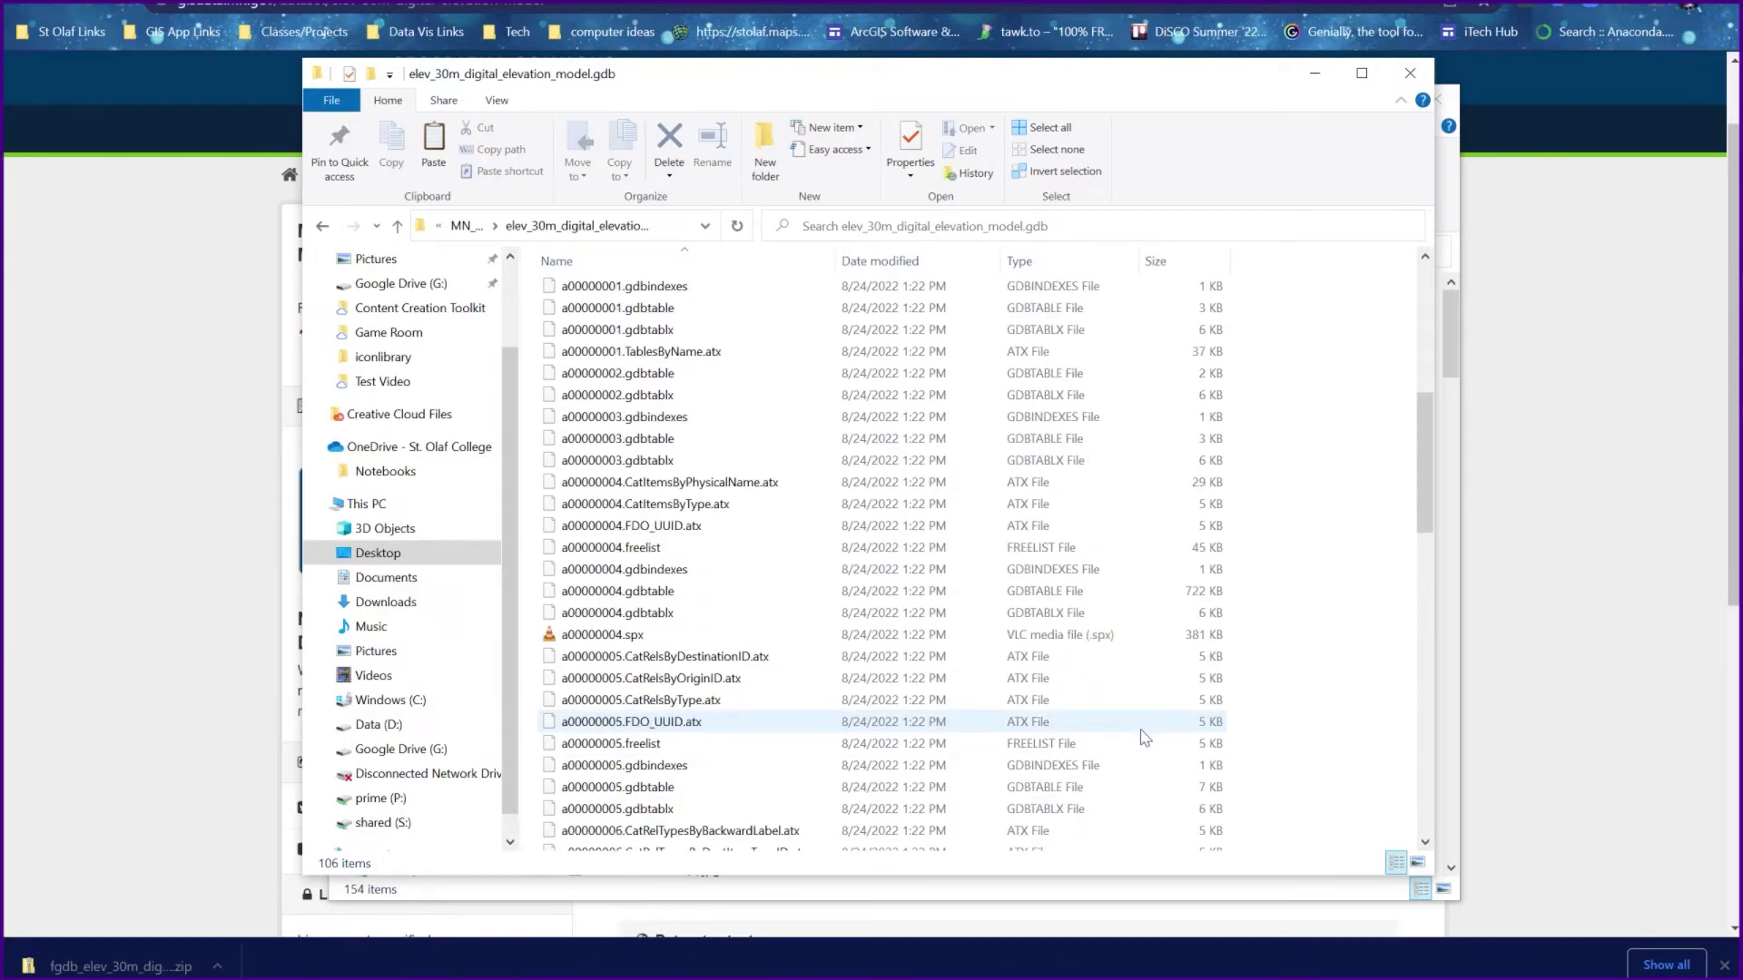
- Switch to ArcGIS Pro, refresh the MN_DEM folder in the project catalog and expand it
left_click(554, 978)
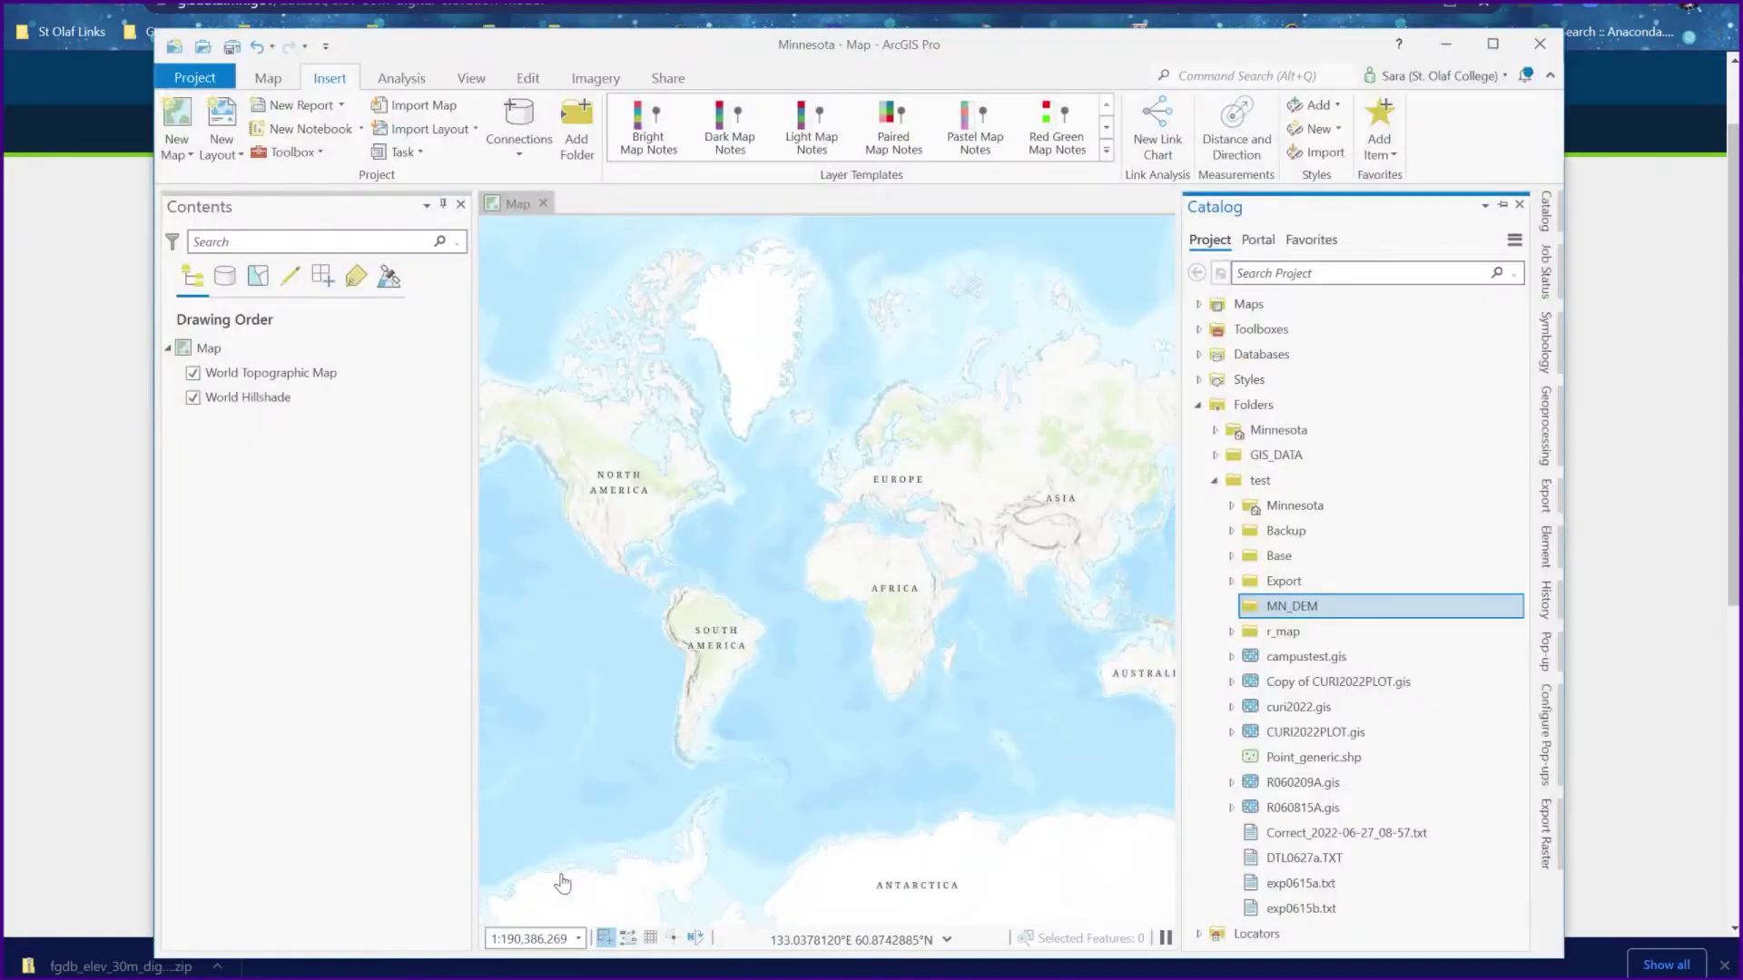
right_click(1282, 613)
left_click(1296, 615)
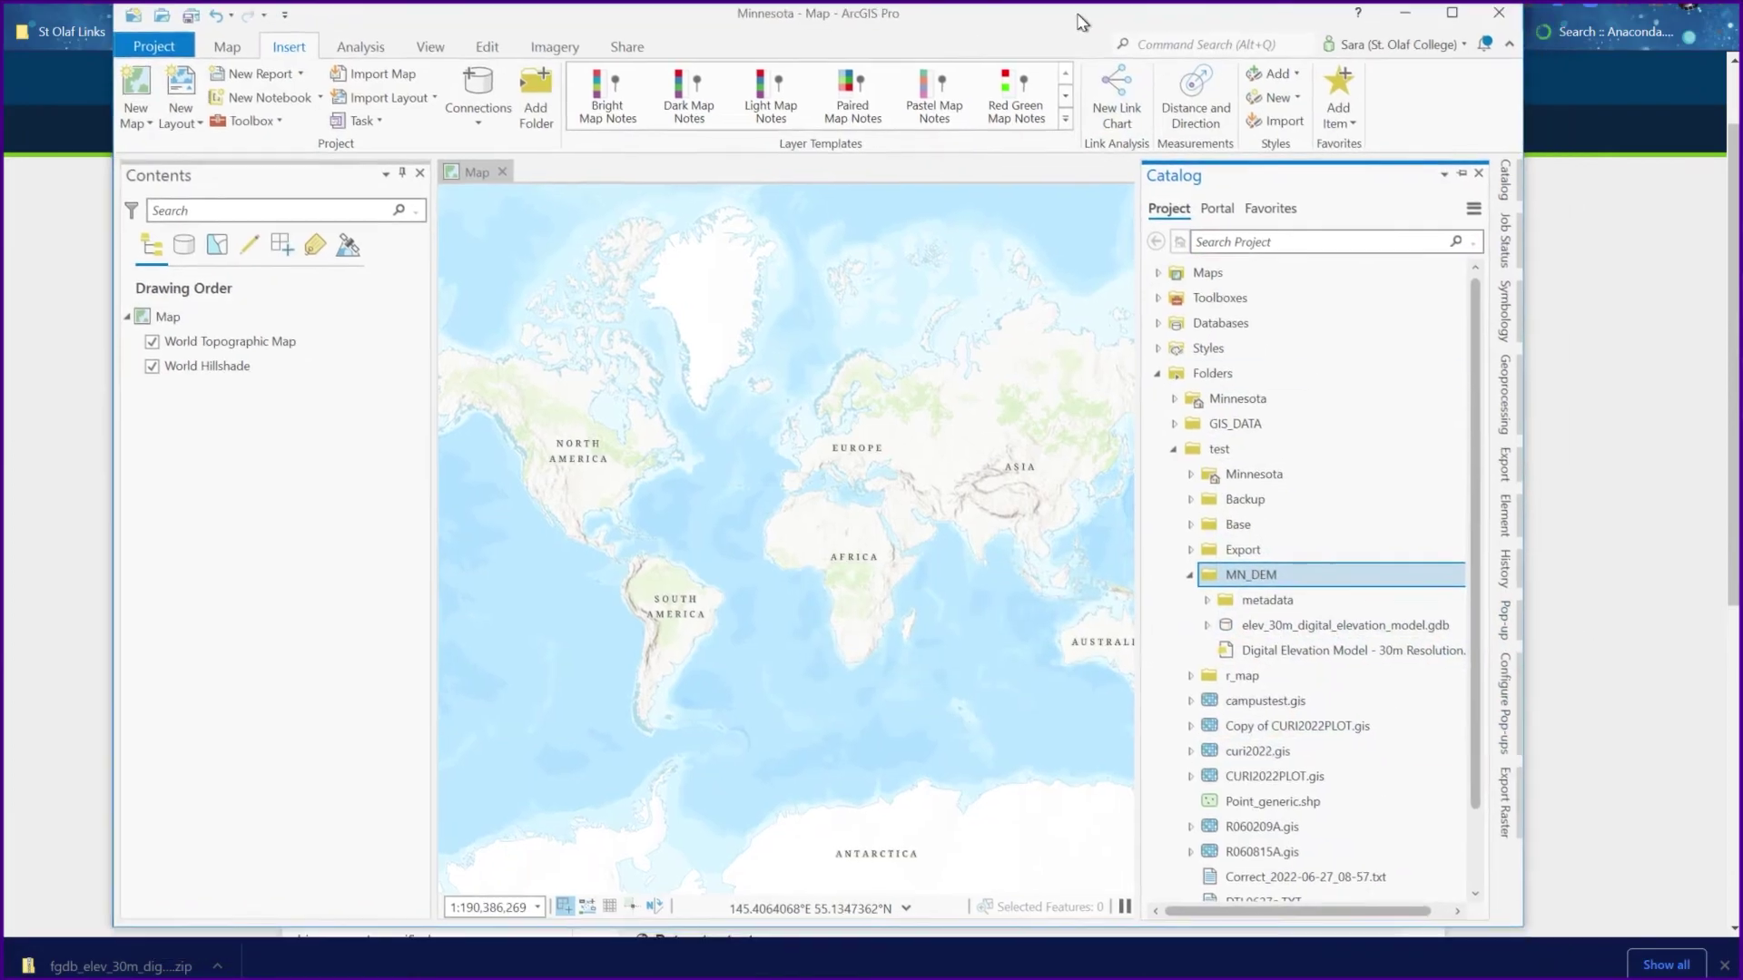
- Reposition and widen the application window, and expand elev_30m_digital_elevation_model.gdb in the project catalog
left_click_drag(1104, 41, 1064, 11)
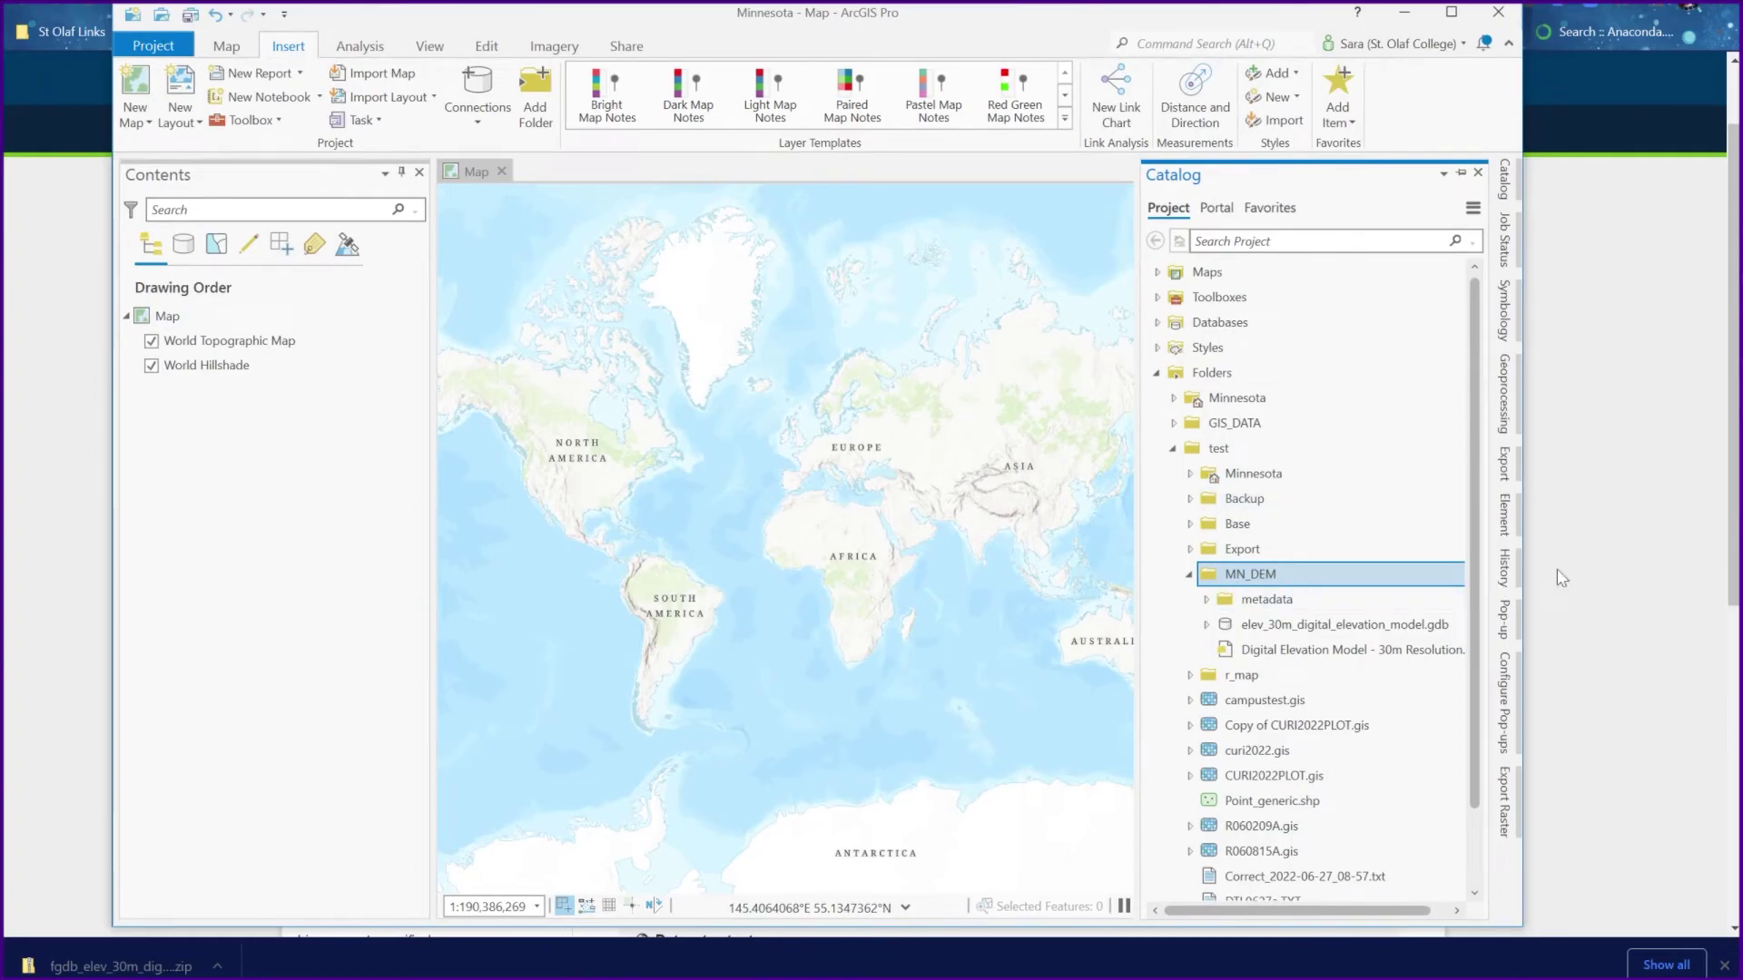
left_click_drag(1534, 578, 1619, 578)
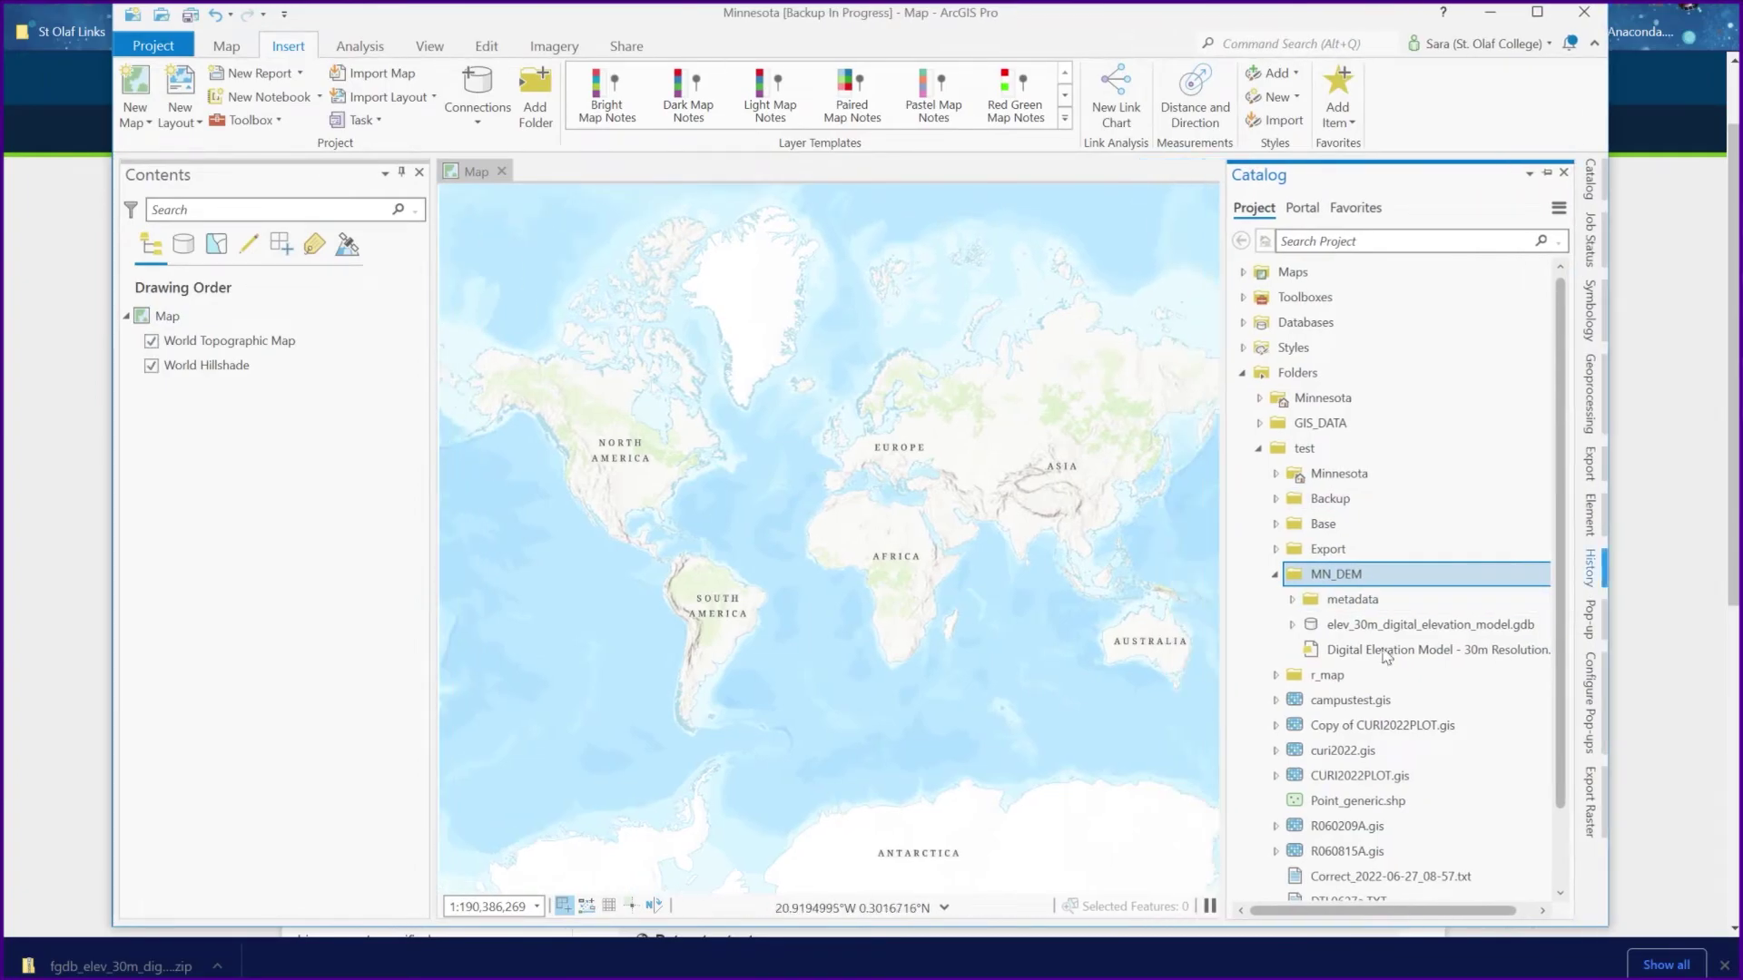
left_click(1291, 625)
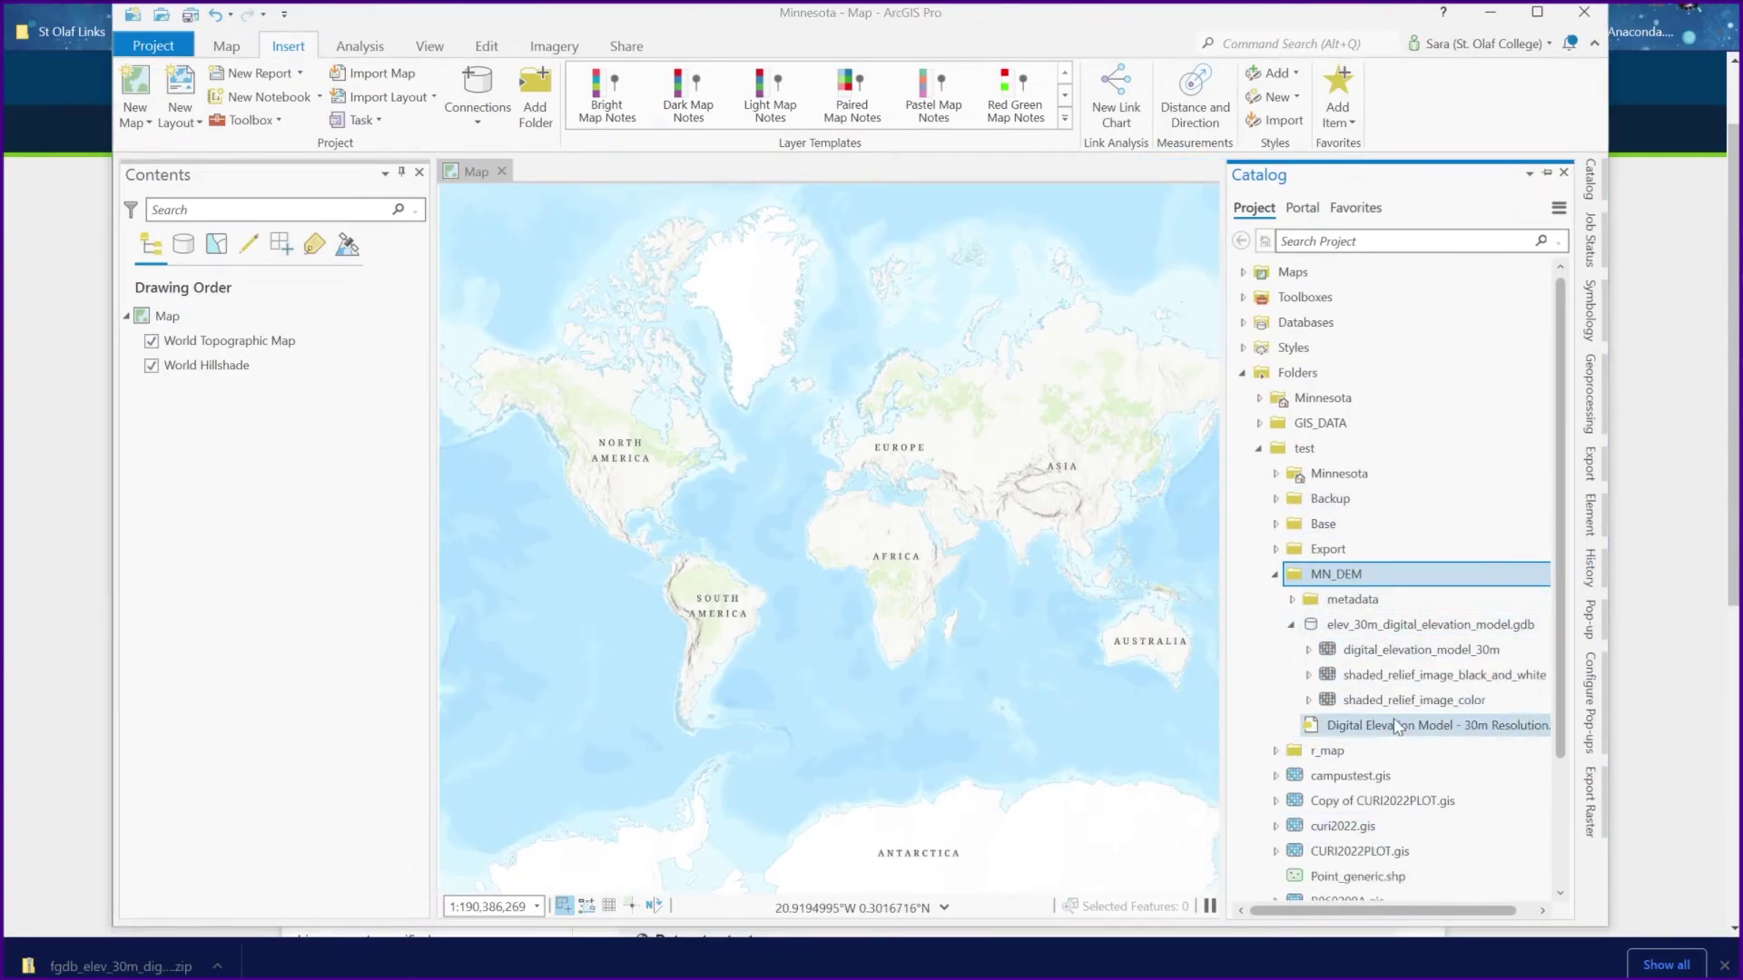
left_click_drag(1315, 924, 1335, 923)
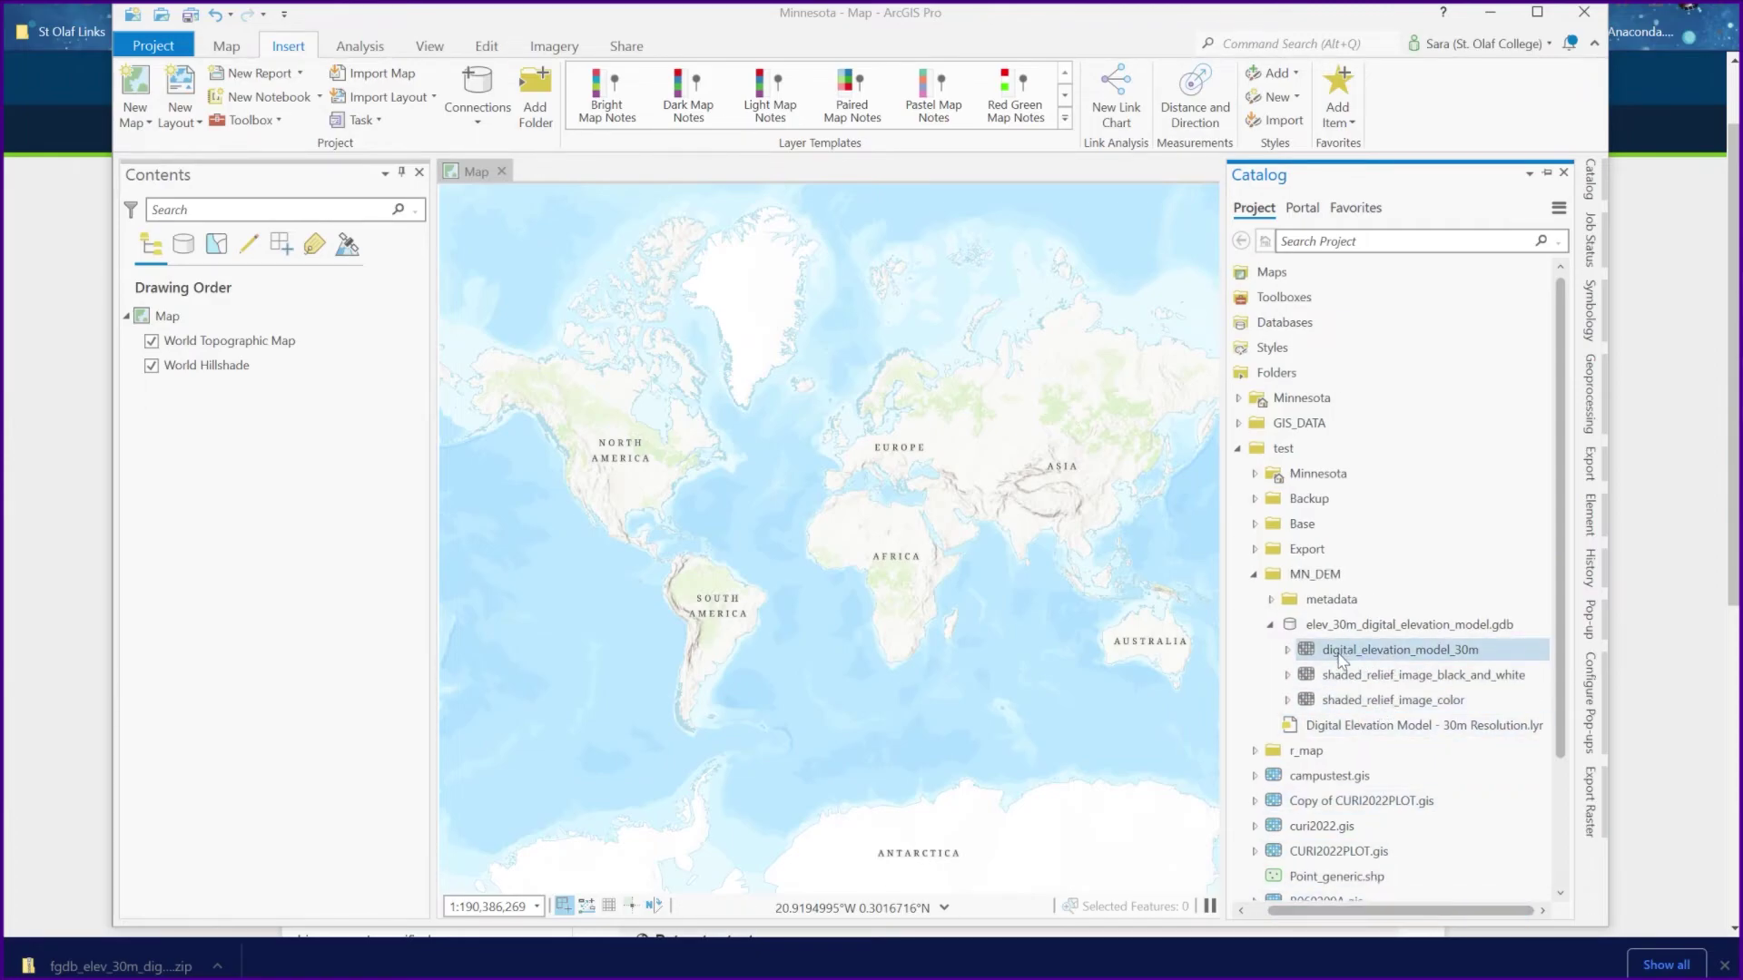
- Add the digital_elevation_model_30m raster from the geodatabase to the map and centre Minnesota in the view
left_click_drag(1415, 649, 770, 530)
left_click(564, 668)
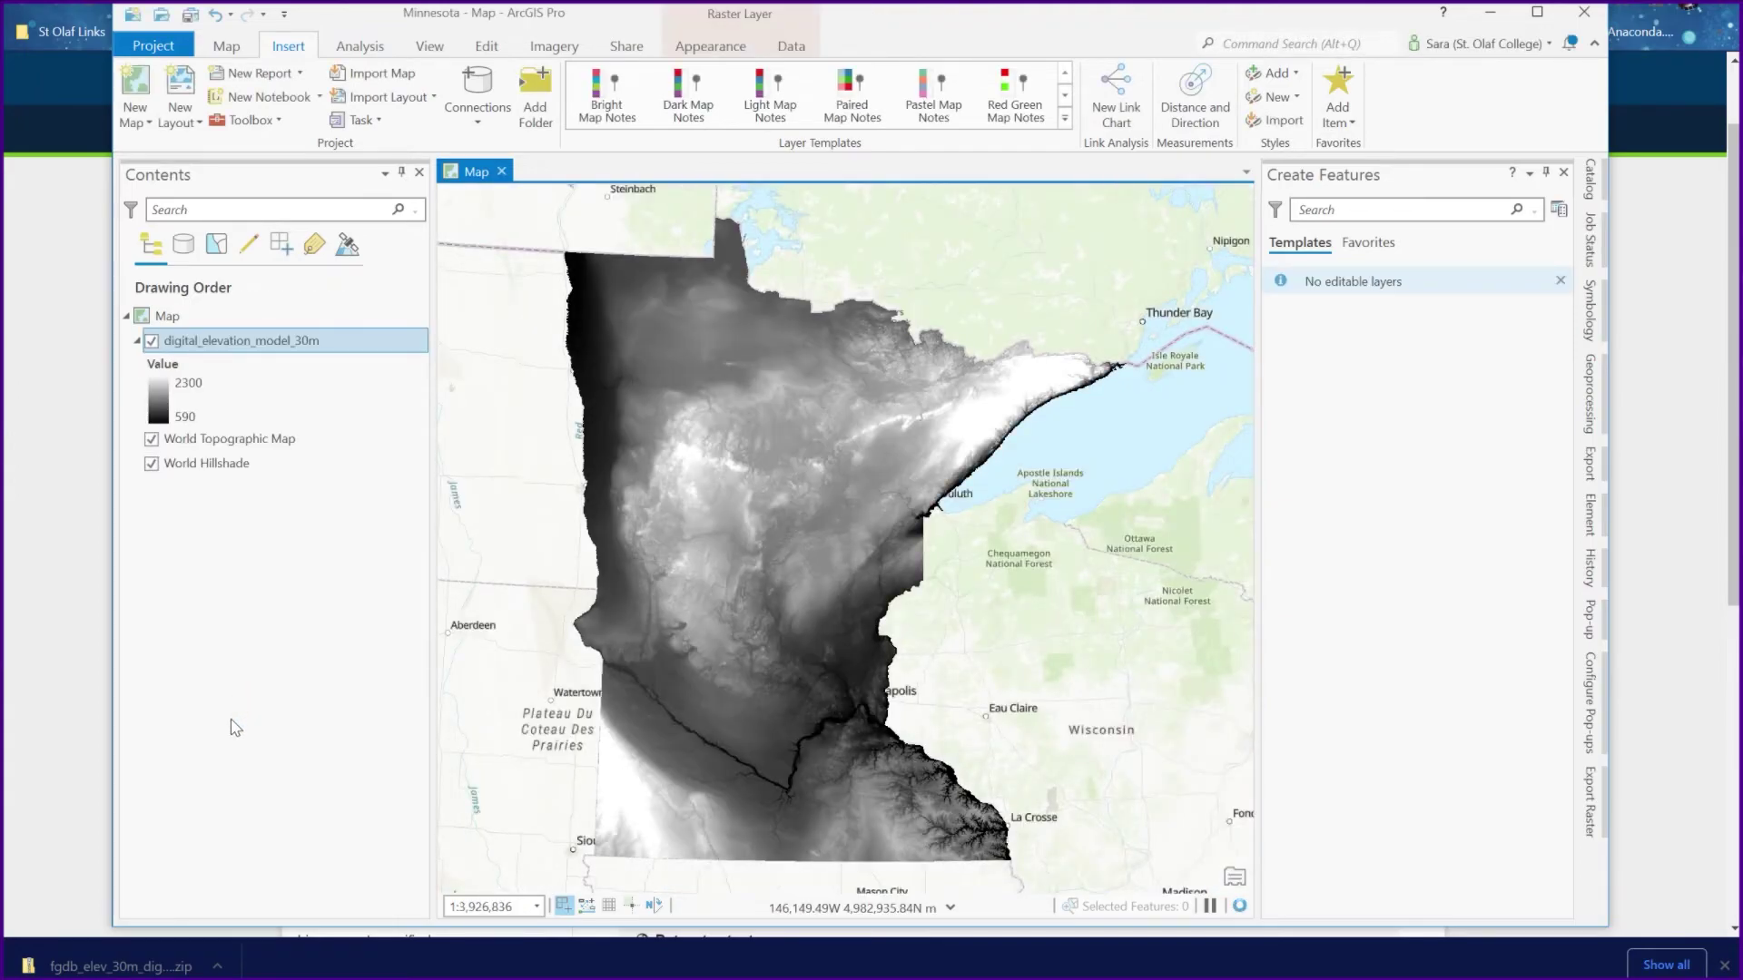
mouse_move(799, 639)
left_mouse_down()
mouse_move(863, 646)
mouse_move(879, 626)
left_mouse_up()
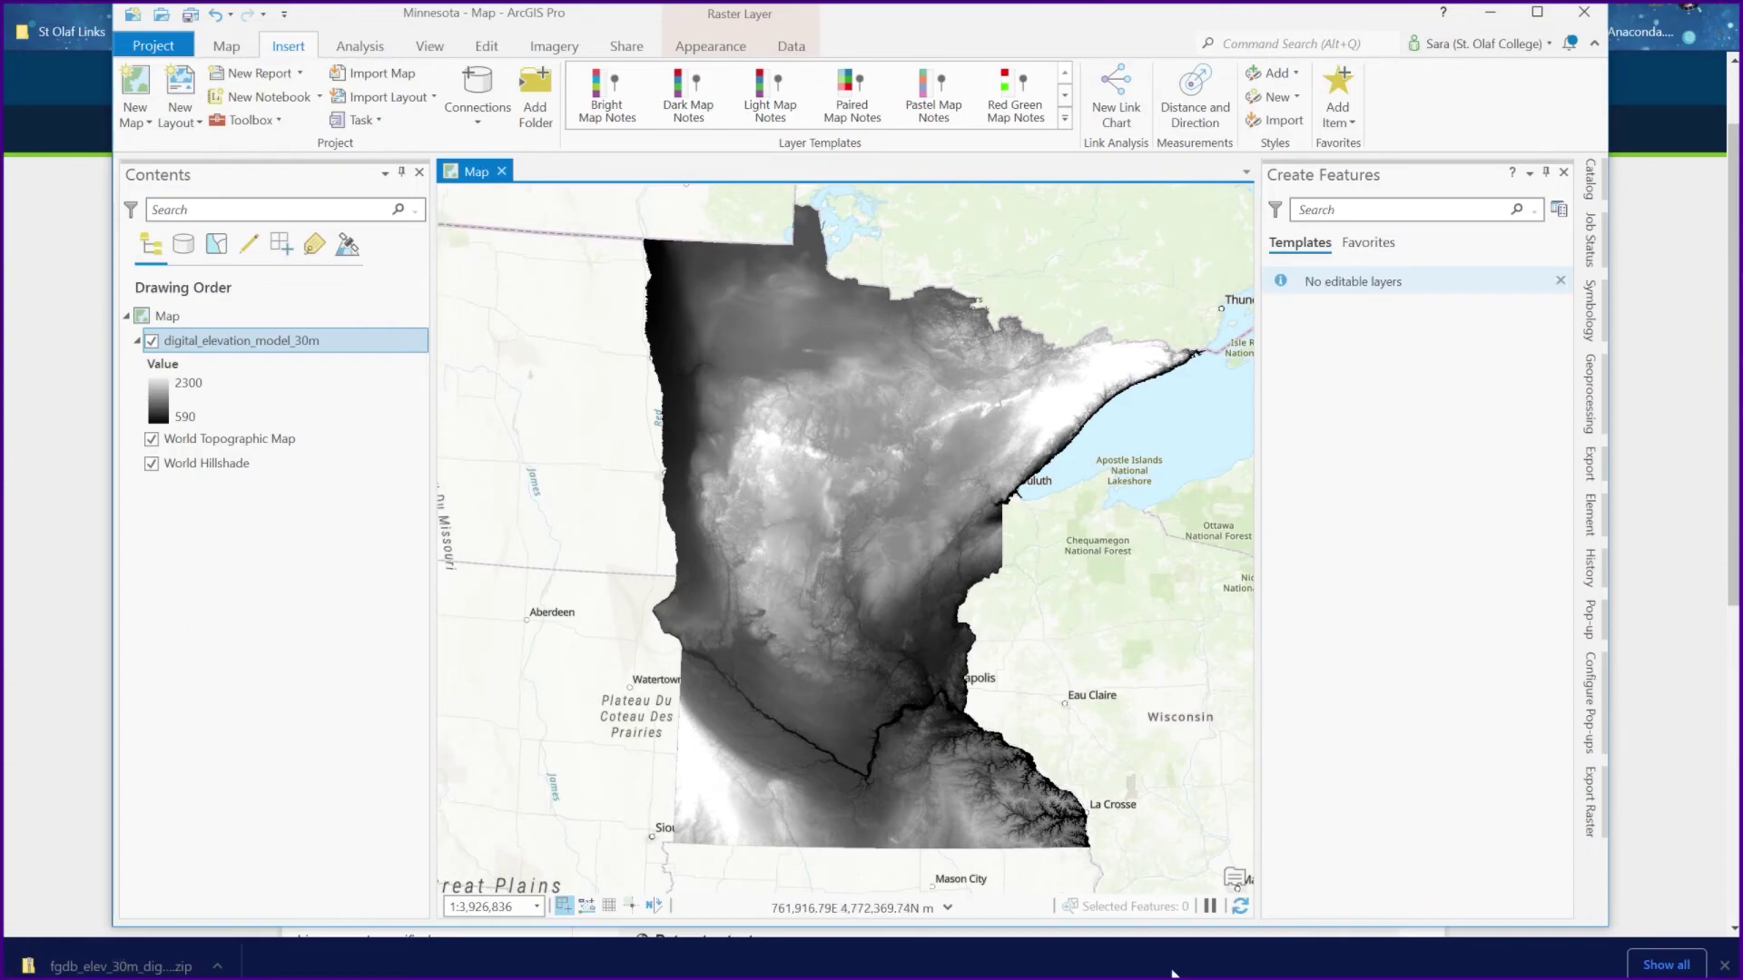
left_click_drag(931, 482, 912, 487)
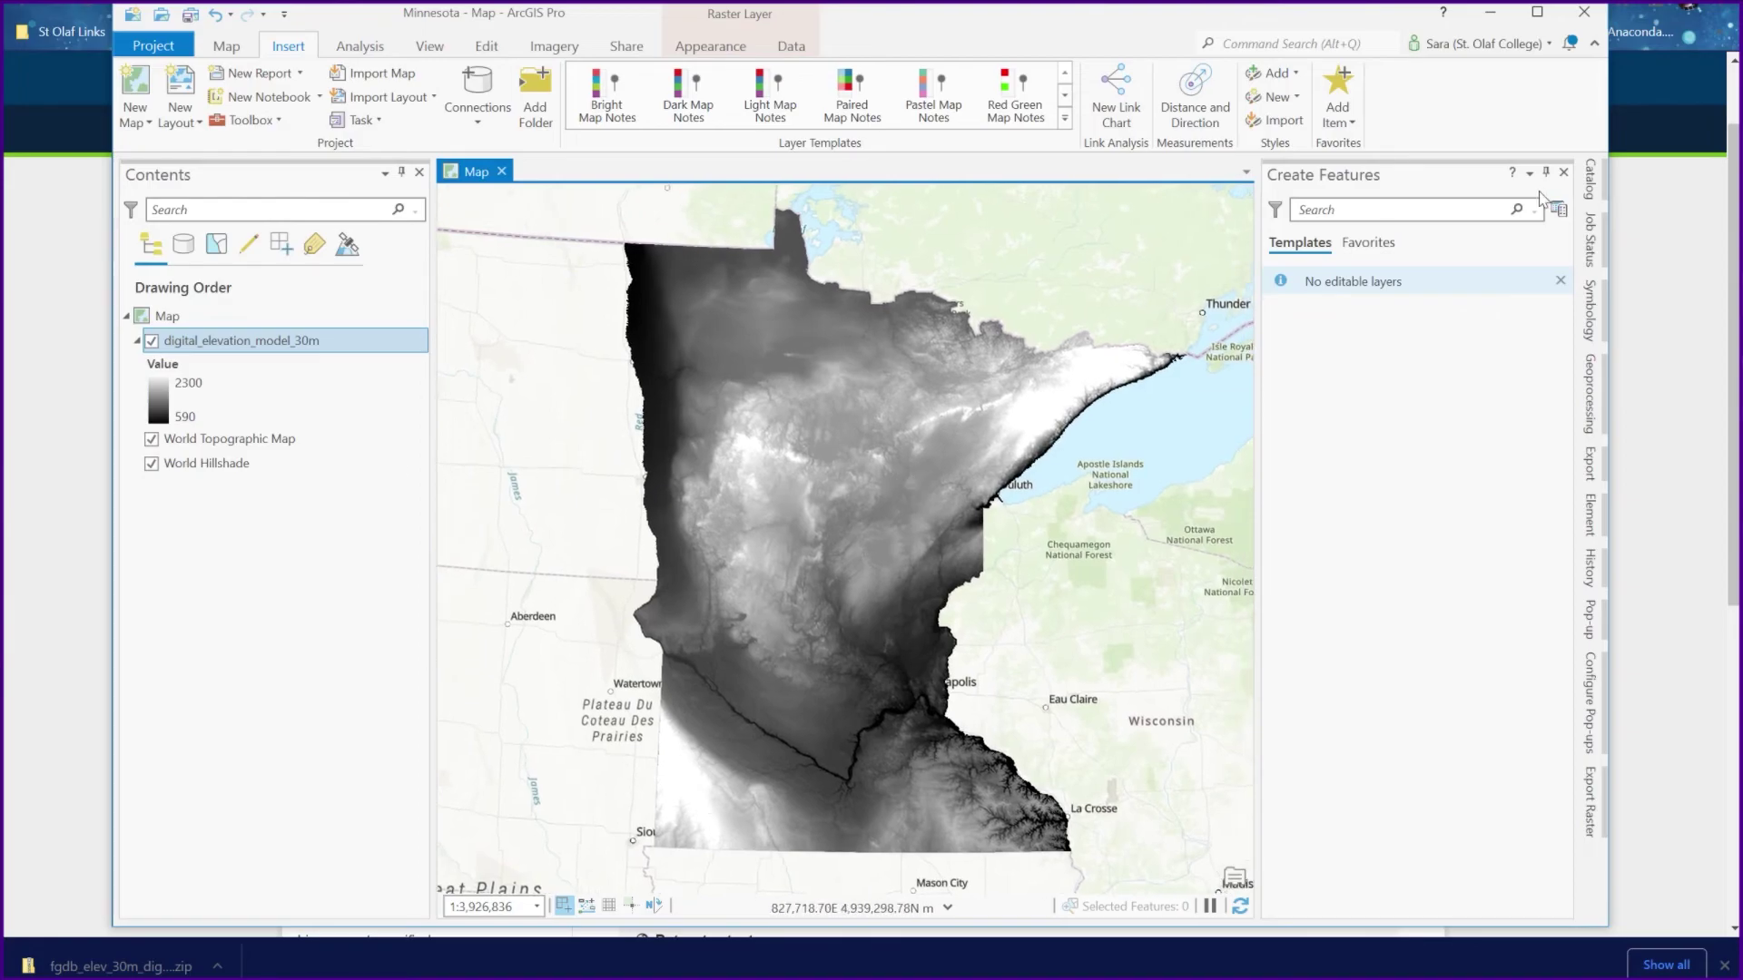
- Return to the project catalog, collapse the MN_DEM folder under test and view its folder details
left_click(1590, 178)
double_click(1318, 574)
key("Up")
key("Up")
key("Up")
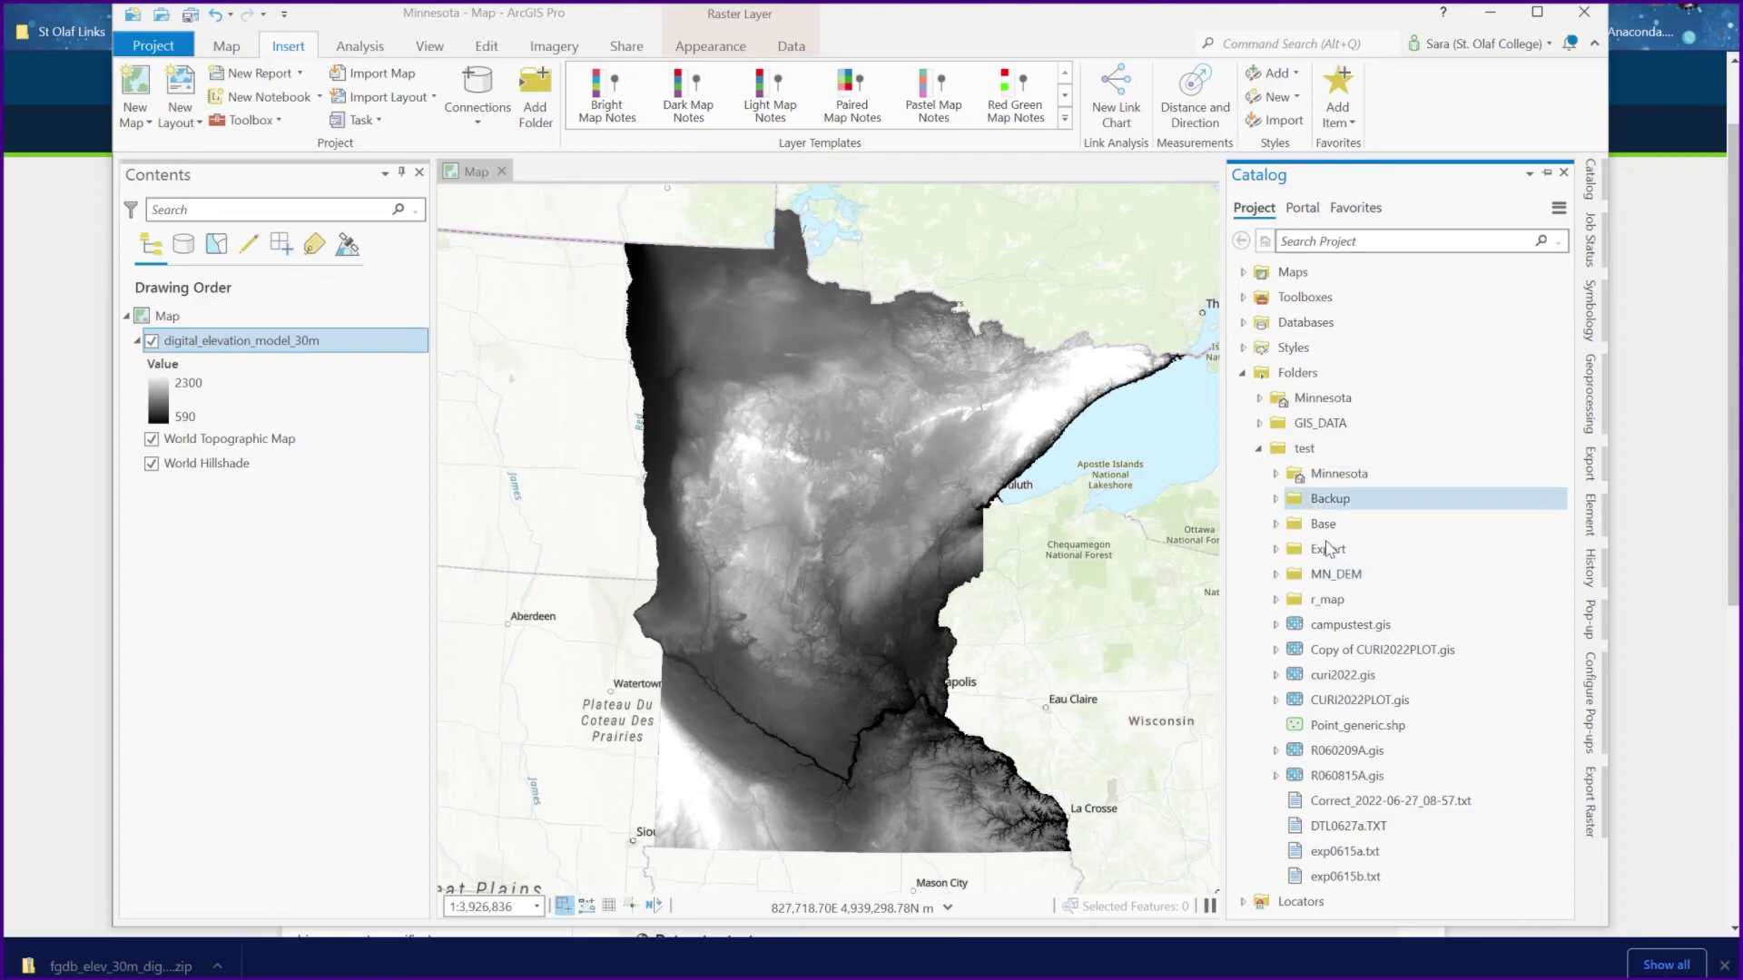
left_click(1327, 579)
mouse_move(1331, 578)
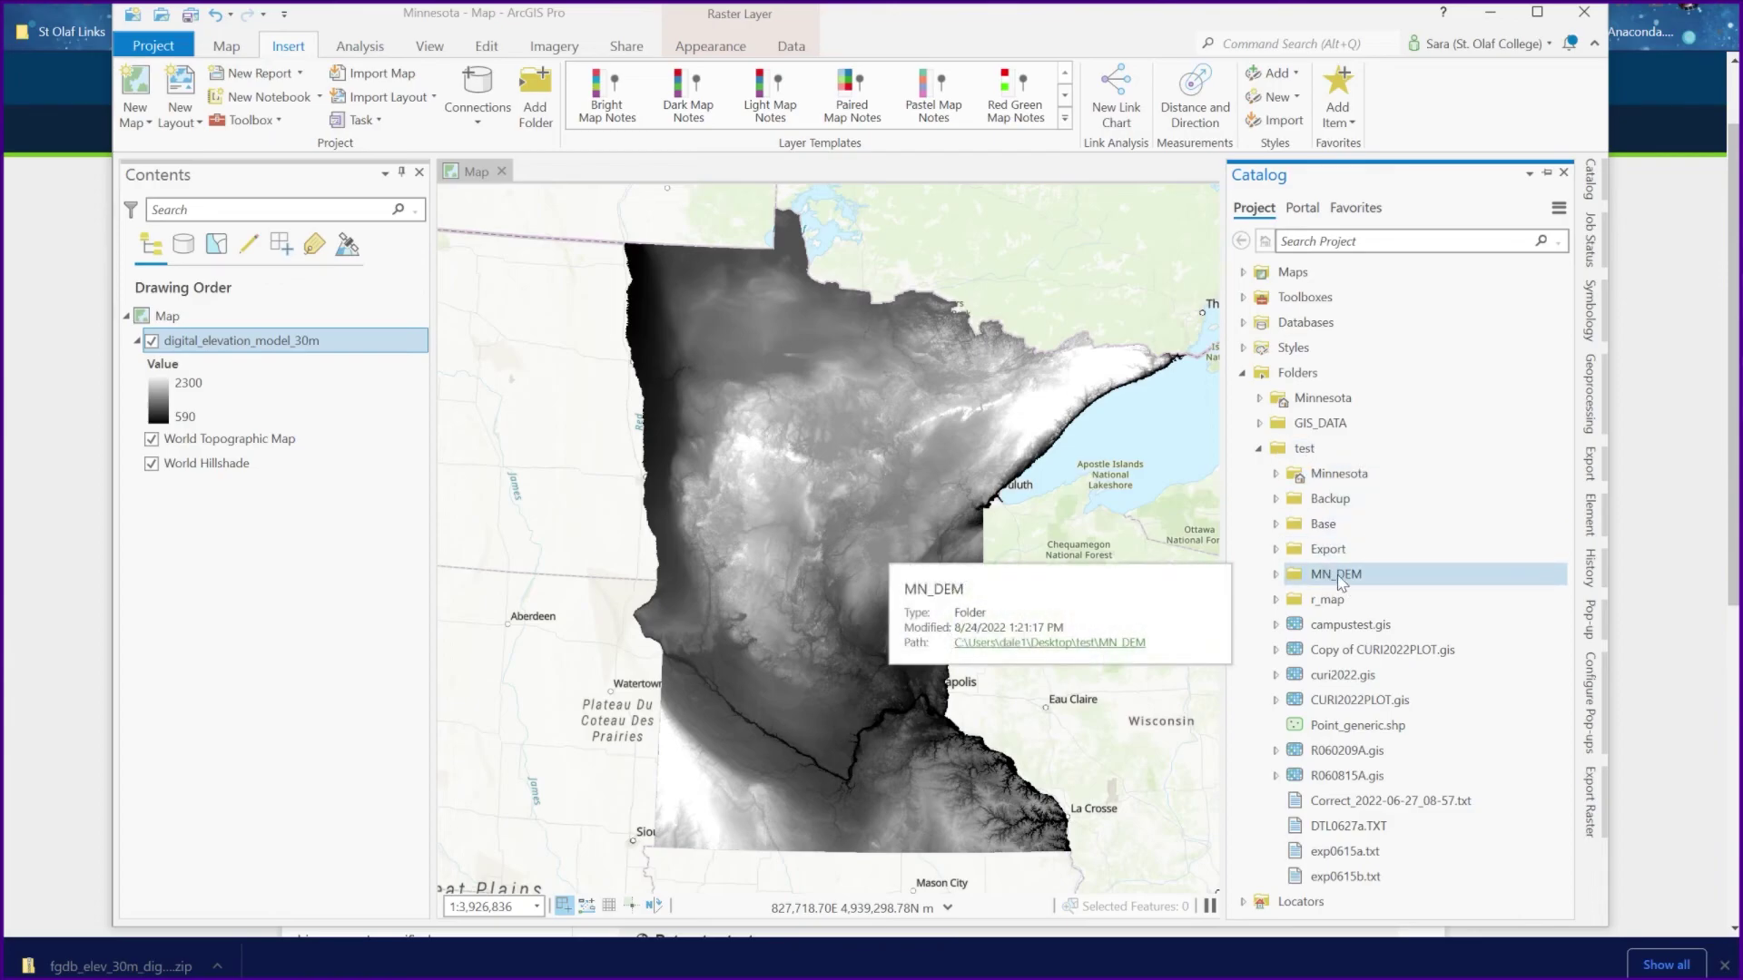